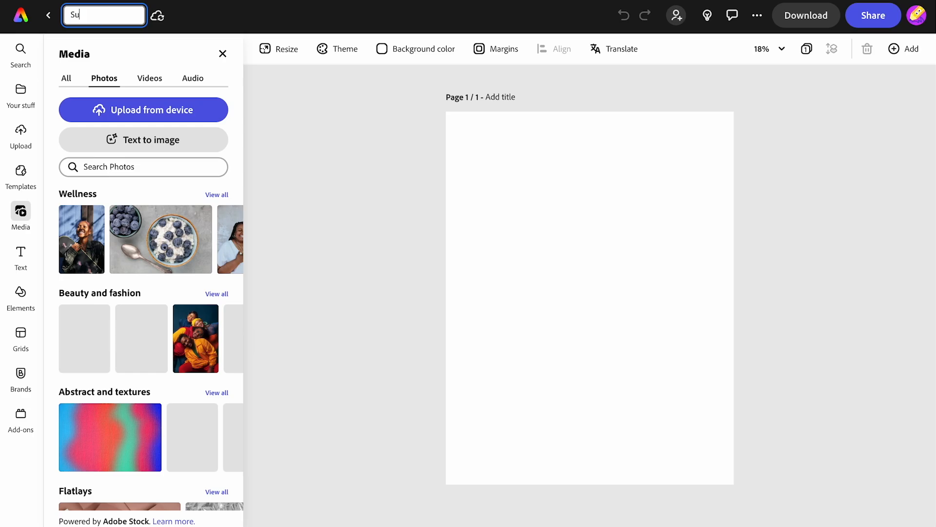
# Step: Name the project "summary infographic" and set the page background to the custom light blue #B0CBF5
pyautogui.press('Return')
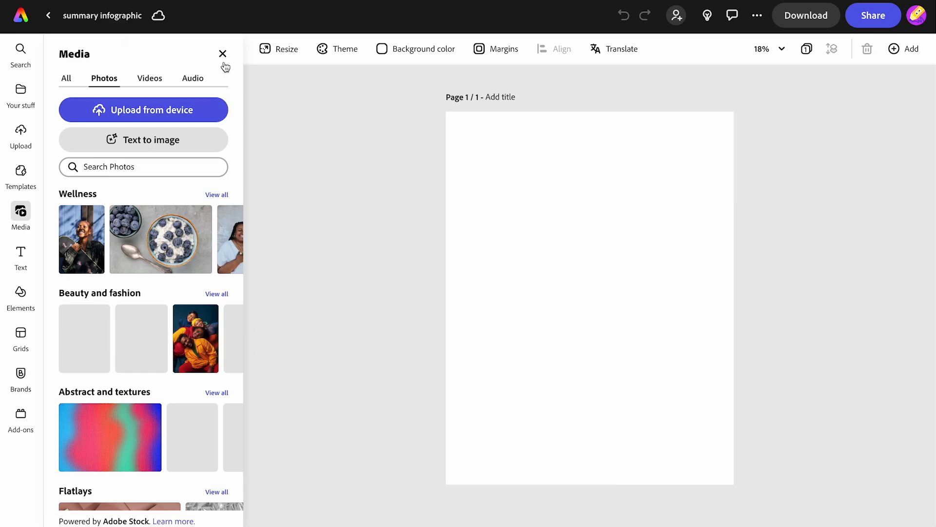
pyautogui.click(416, 50)
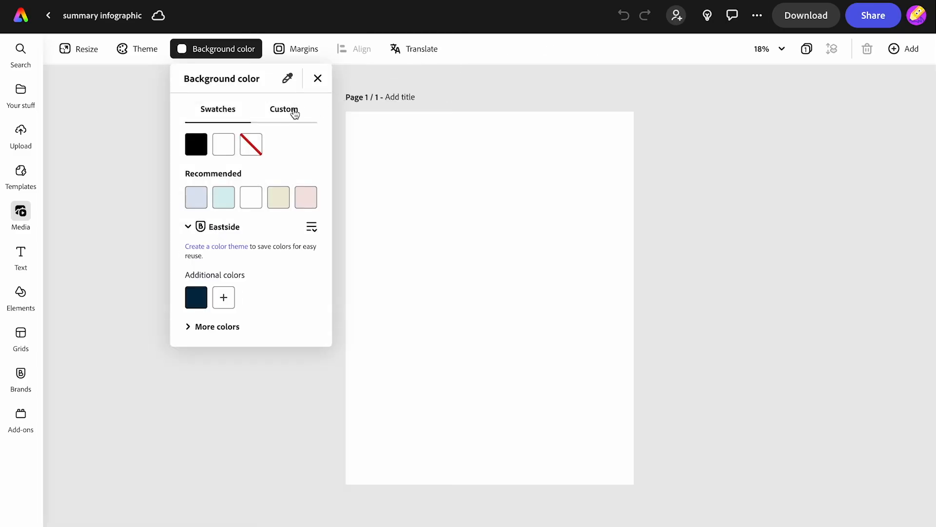
pyautogui.click(288, 114)
pyautogui.click(264, 146)
pyautogui.click(223, 164)
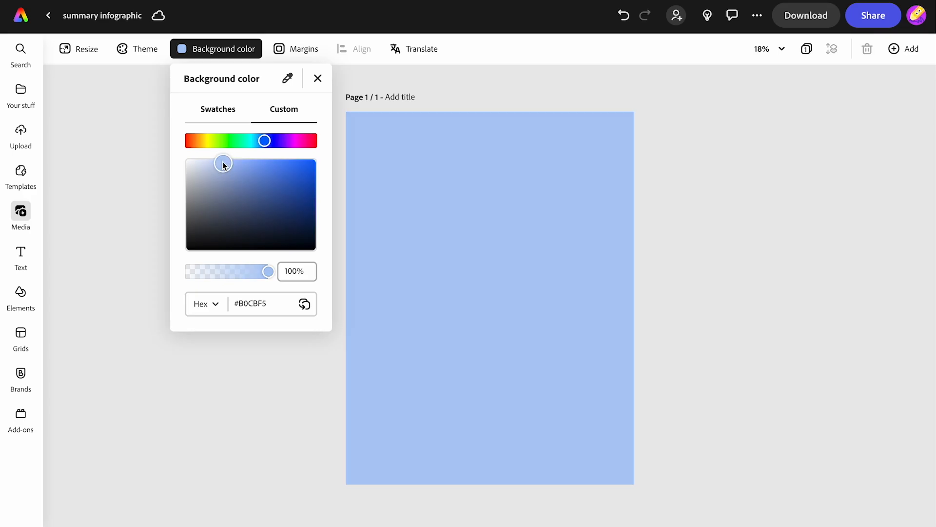
pyautogui.click(137, 169)
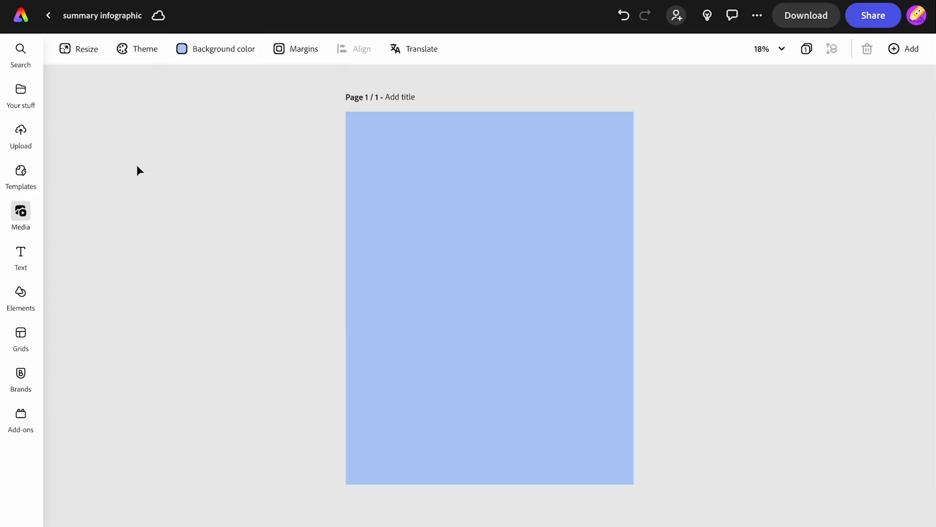
# Step: Add the title text "Matilda" in the Amatic SC font and enlarge it to size 435
pyautogui.click(28, 258)
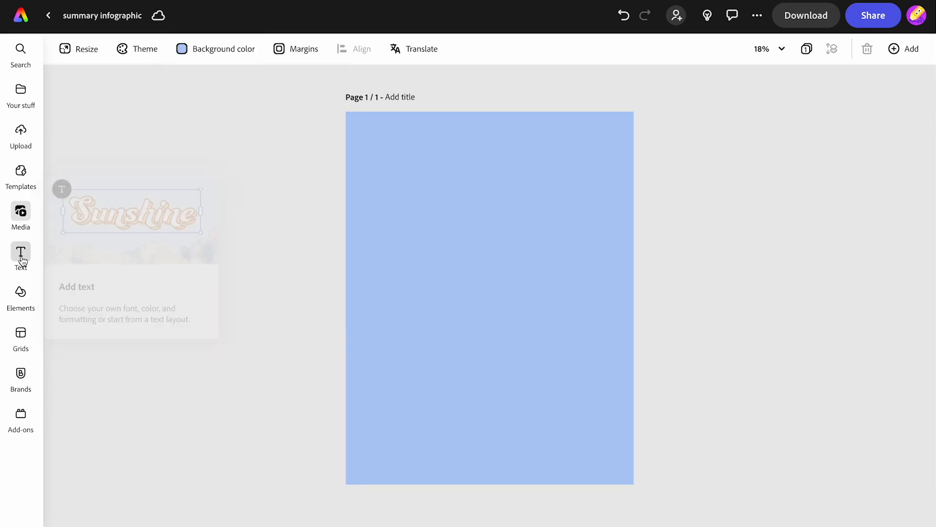
pyautogui.click(133, 83)
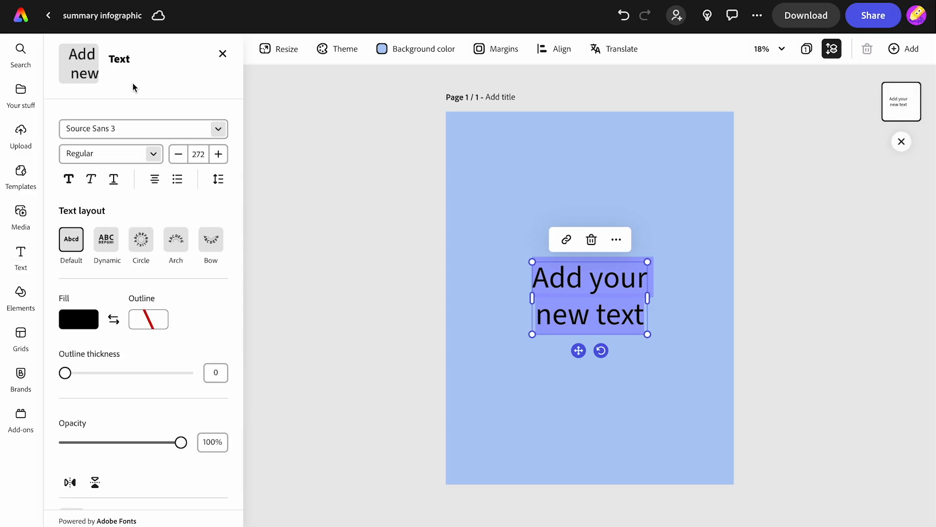
pyautogui.write('Matilda')
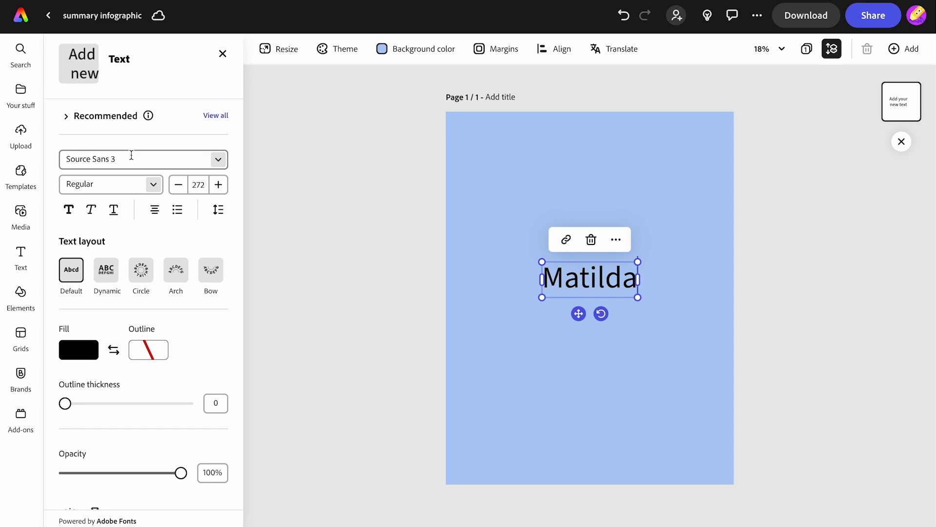
pyautogui.click(131, 155)
pyautogui.write('amatic')
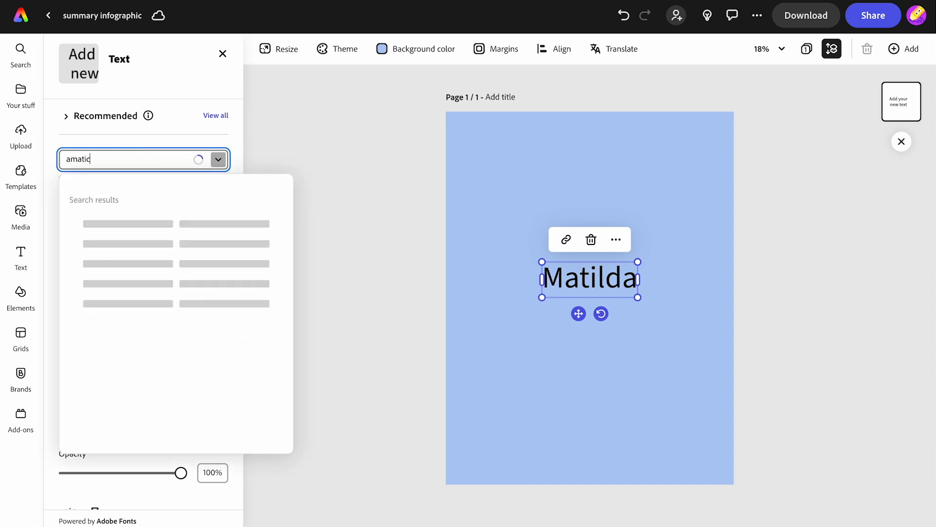
pyautogui.click(131, 225)
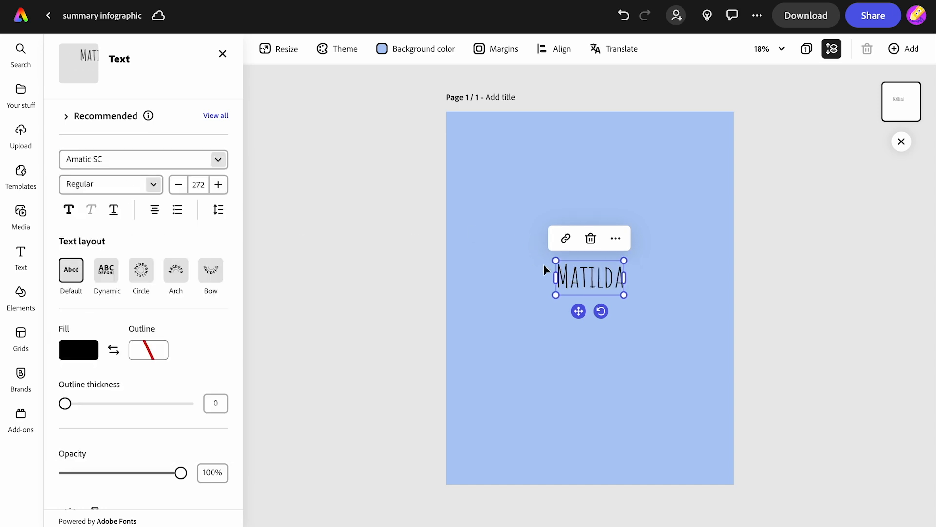
pyautogui.moveTo(556, 260); pyautogui.dragTo(515, 240)
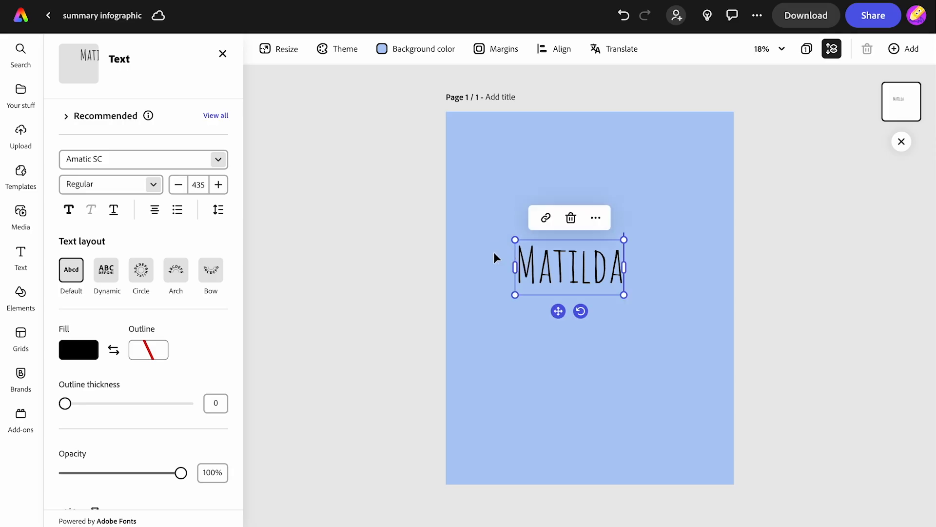
# Step: Put a full-width horizontal yellow band shape behind the Matilda title, and move it to the page's upper edge, tilted slightly clockwise
pyautogui.scroll(-4, 166, 334)
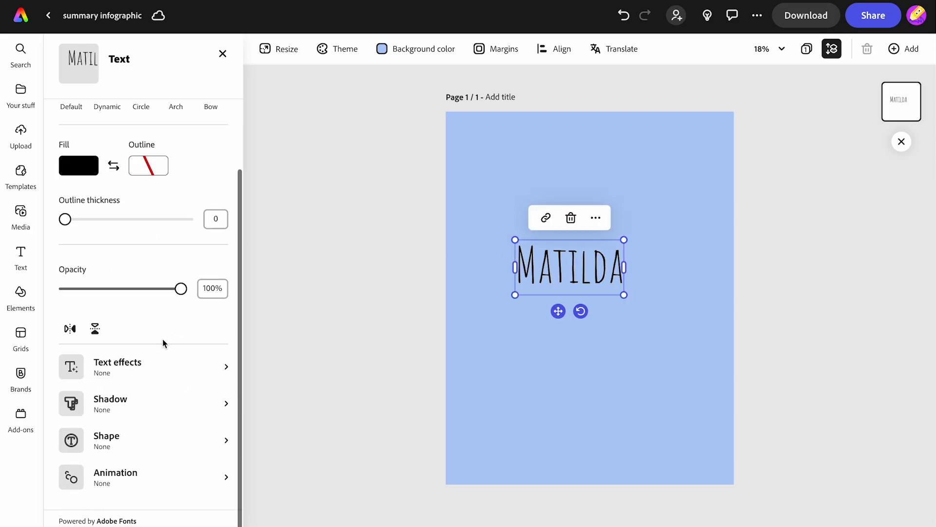
pyautogui.click(132, 441)
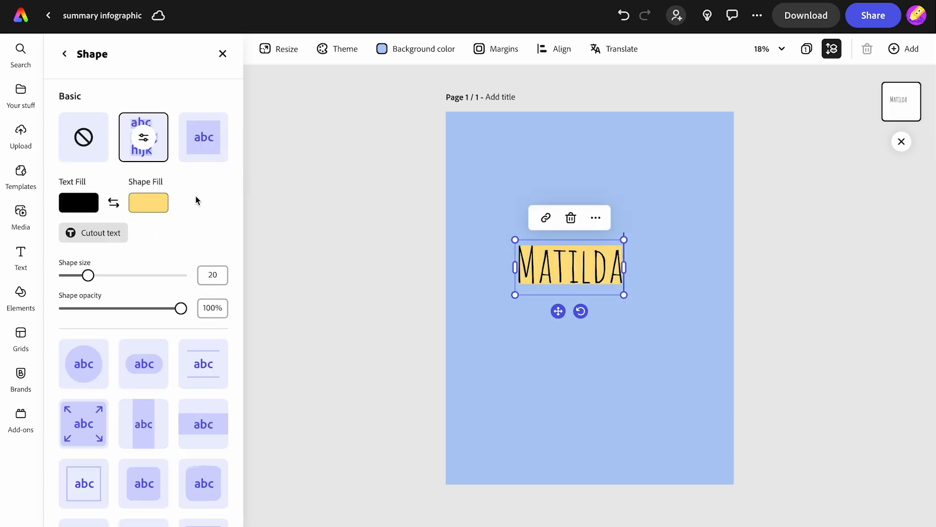
pyautogui.scroll(-2, 163, 205)
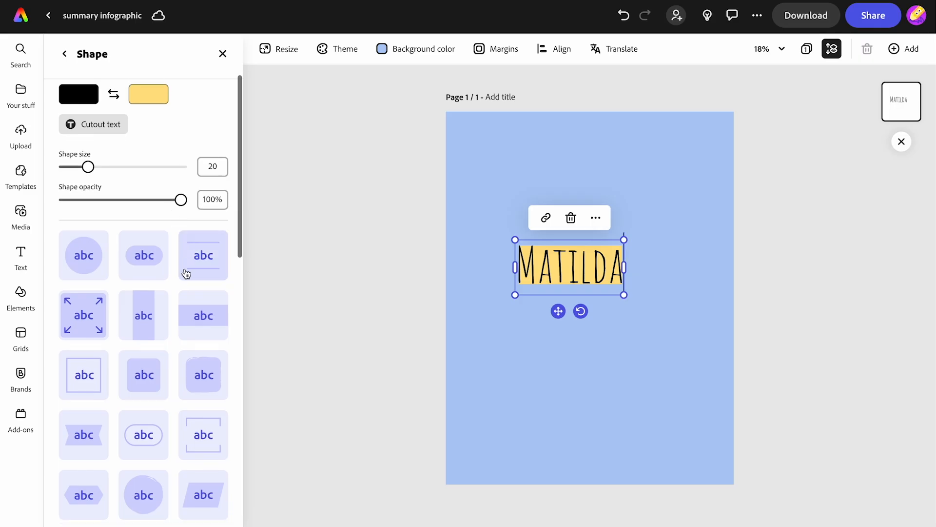
pyautogui.click(206, 324)
pyautogui.scroll(-3, 206, 324)
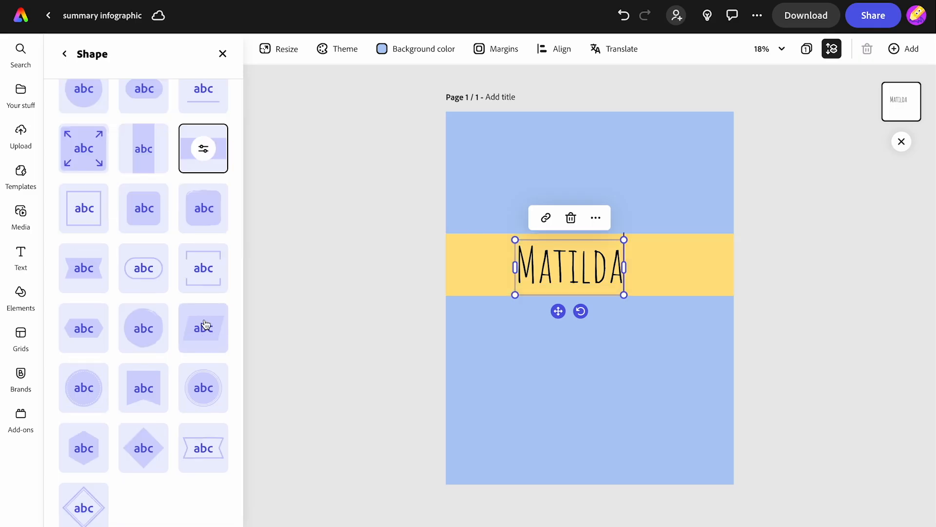
pyautogui.scroll(2, 142, 105)
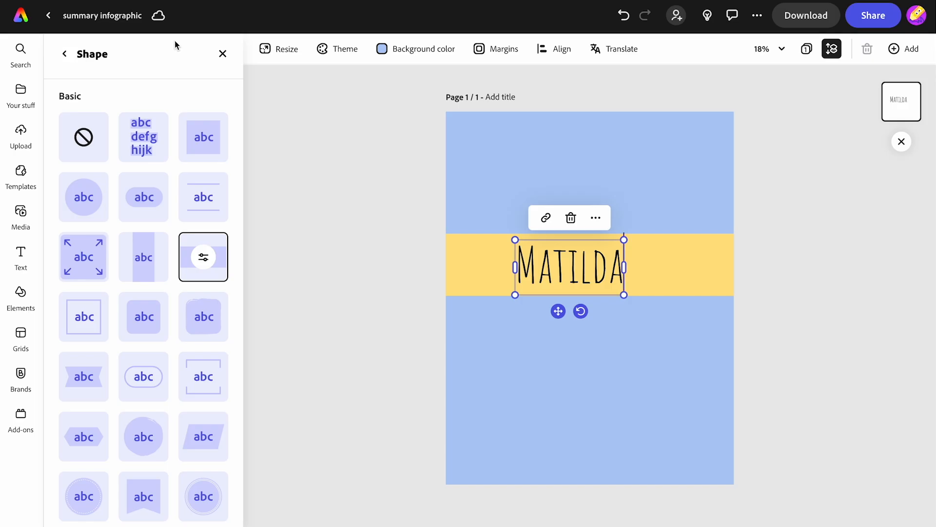
pyautogui.click(223, 53)
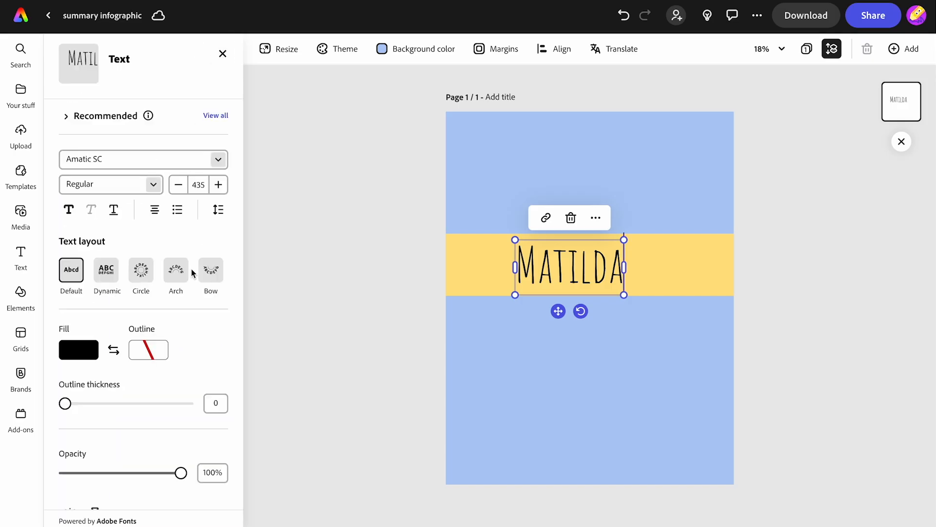
pyautogui.moveTo(558, 313); pyautogui.dragTo(590, 188)
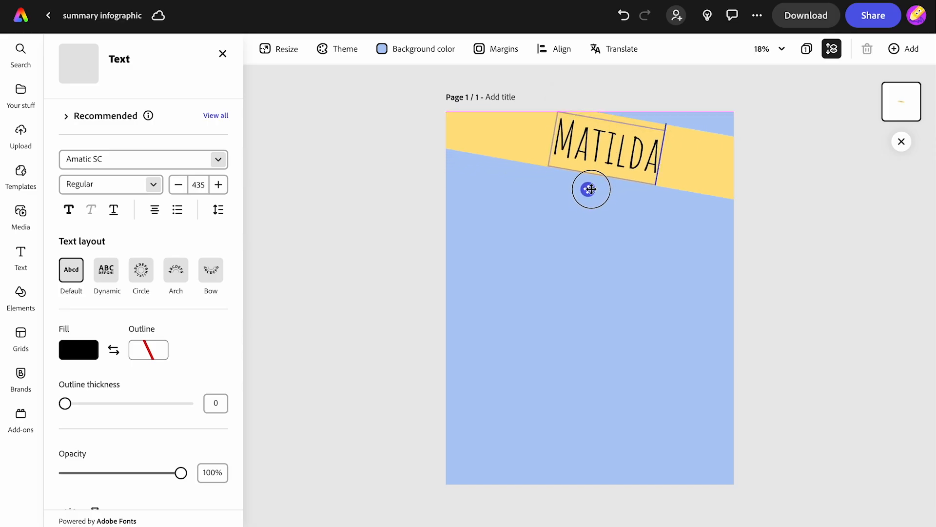
pyautogui.click(391, 212)
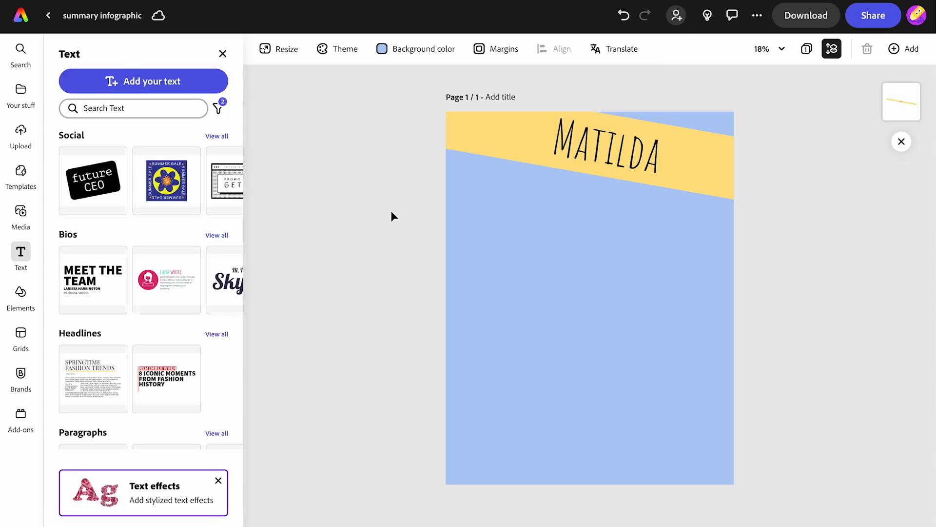
# Step: Add the text "BY ROALD DAHL" in the Dynamic layout and place it small on the band beside the title's end
pyautogui.click(147, 79)
pyautogui.write('BY')
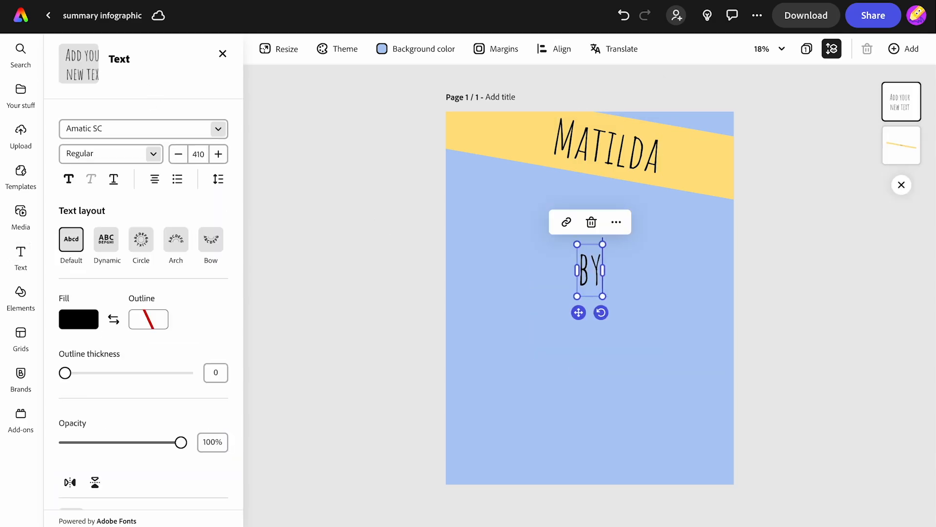
pyautogui.write(' ROALD DAHL')
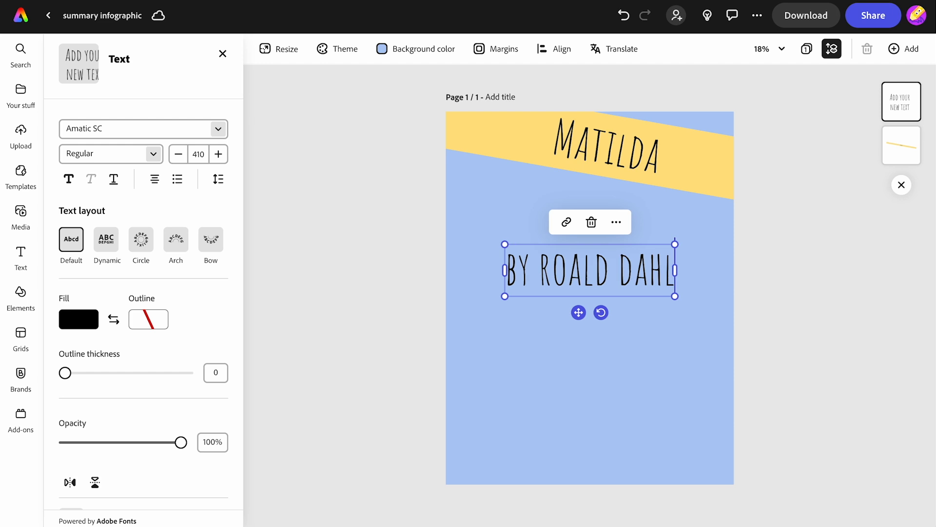
pyautogui.click(105, 246)
pyautogui.moveTo(674, 279); pyautogui.dragTo(684, 198)
# Step: Rotate the author text clockwise to match the tilt of the Matilda title
pyautogui.click(623, 169)
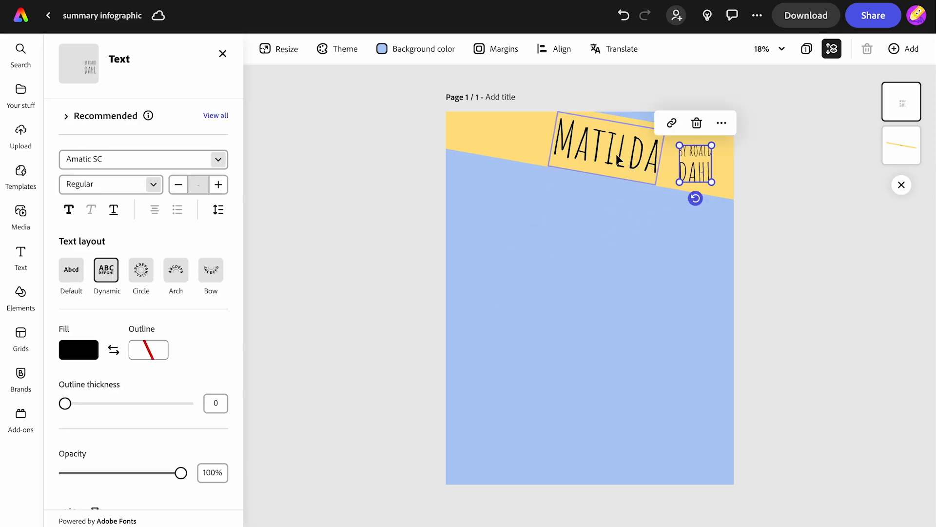
pyautogui.moveTo(602, 191); pyautogui.dragTo(610, 190)
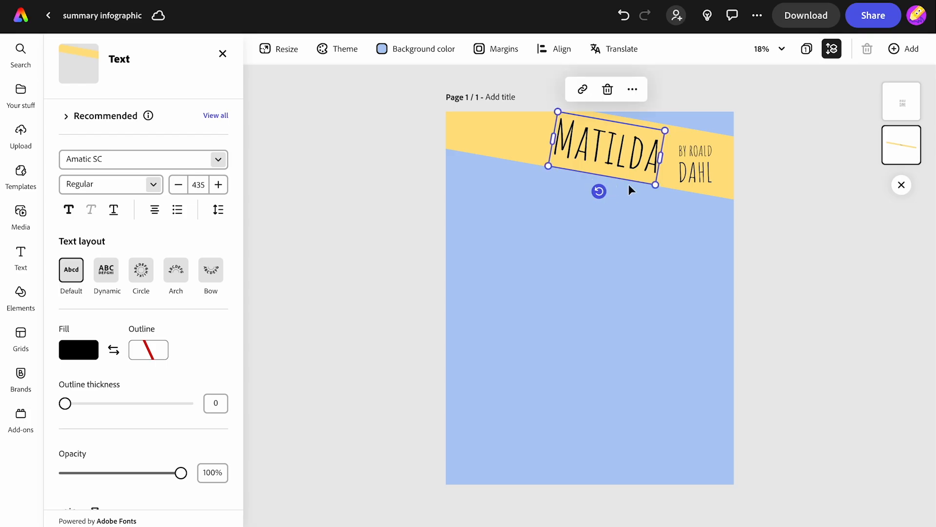
pyautogui.click(696, 168)
pyautogui.moveTo(695, 197); pyautogui.dragTo(692, 169)
pyautogui.click(366, 211)
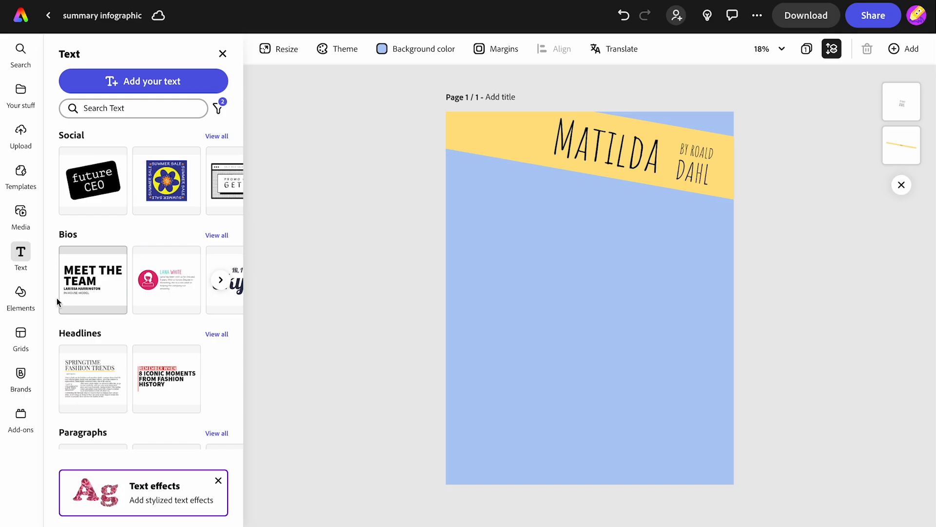
# Step: Search the photos for "schoolgirl" and insert the one of a standing girl in uniform against a pink background
pyautogui.click(21, 212)
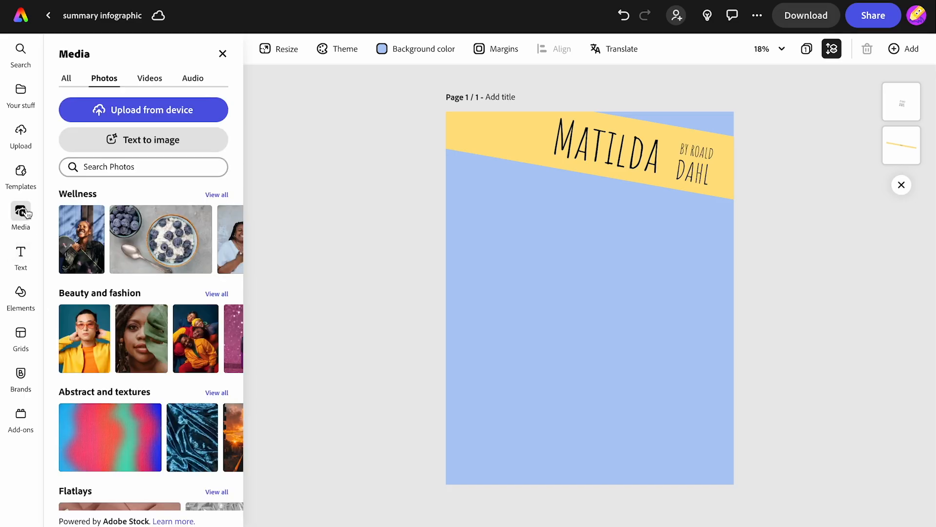
pyautogui.click(97, 168)
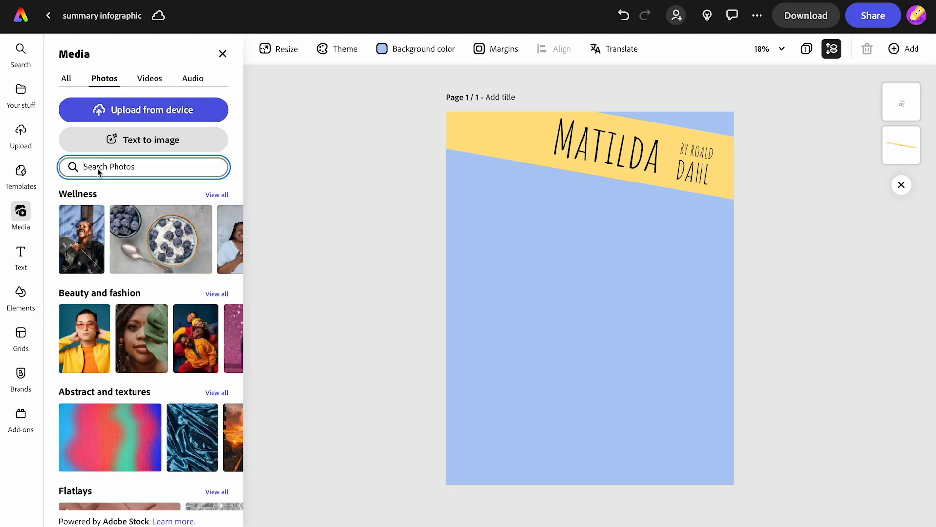
pyautogui.click(96, 273)
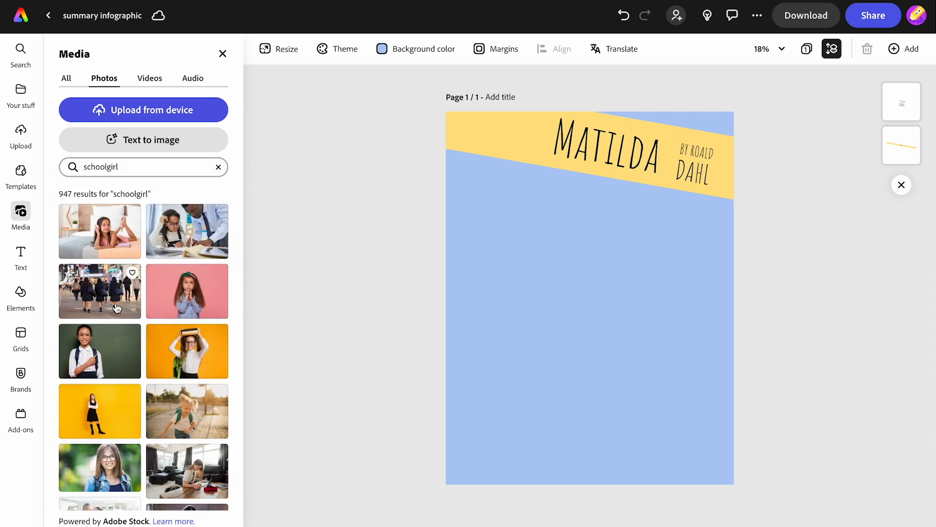
pyautogui.scroll(-5, 113, 365)
pyautogui.scroll(-10, 113, 364)
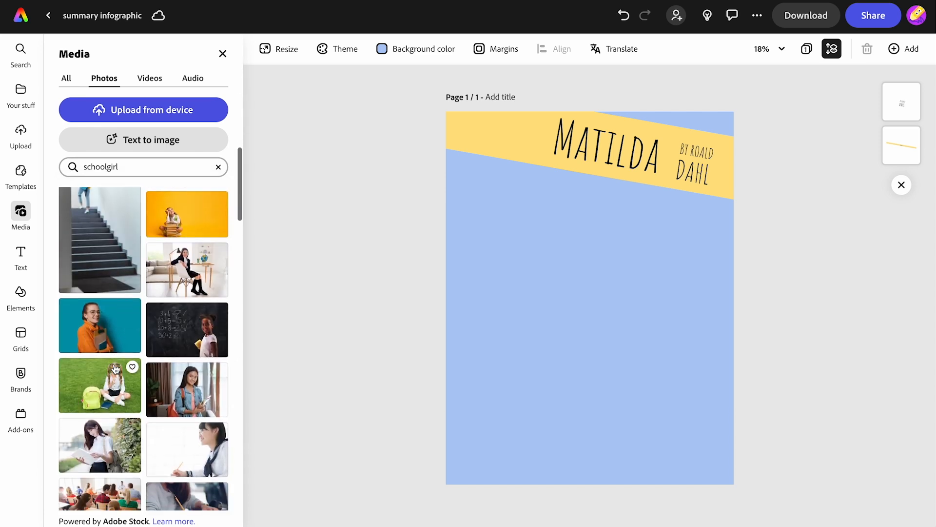
pyautogui.scroll(-1, 116, 368)
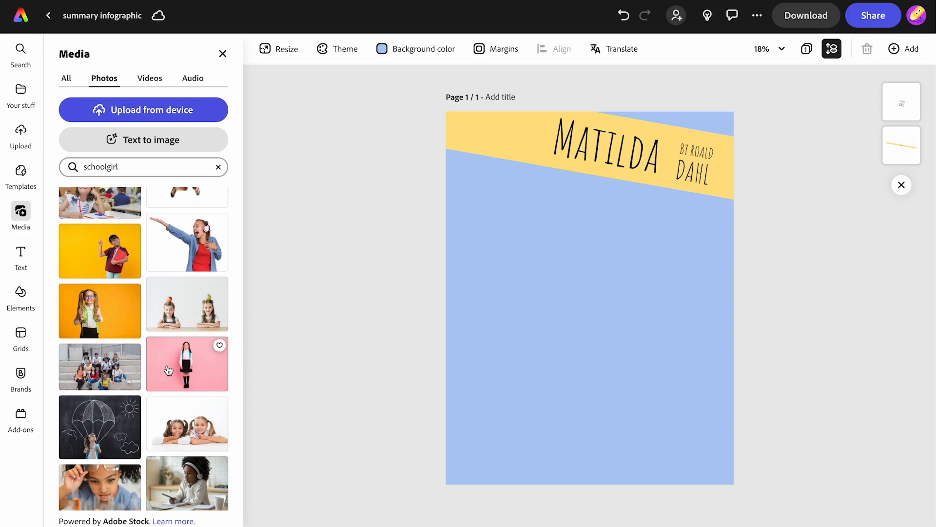
pyautogui.click(168, 370)
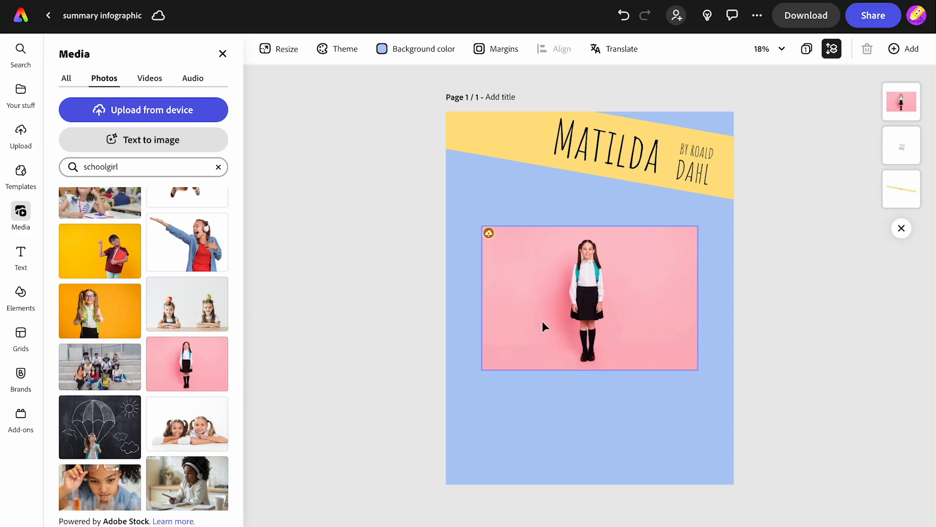
# Step: Crop the schoolgirl photo to a narrow portrait around the girl and enlarge it in the page's lower-left area
pyautogui.click(560, 312)
pyautogui.moveTo(698, 225); pyautogui.dragTo(620, 278)
pyautogui.moveTo(620, 324); pyautogui.dragTo(587, 323)
pyautogui.moveTo(482, 324); pyautogui.dragTo(519, 324)
pyautogui.moveTo(585, 320); pyautogui.dragTo(578, 322)
pyautogui.moveTo(520, 370); pyautogui.dragTo(459, 465)
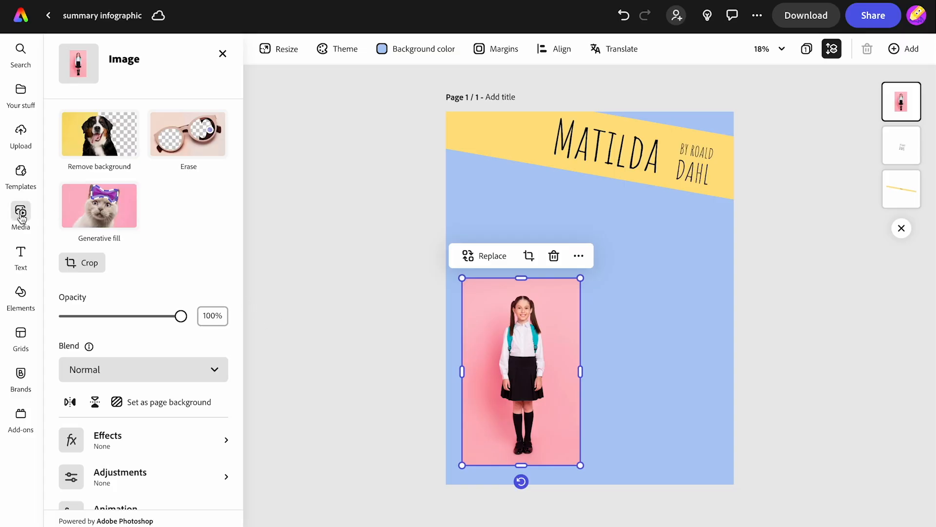
# Step: Search the photos for "newt", insert the orange spotted newt on dark ground and remove its background
pyautogui.click(20, 214)
pyautogui.click(91, 168)
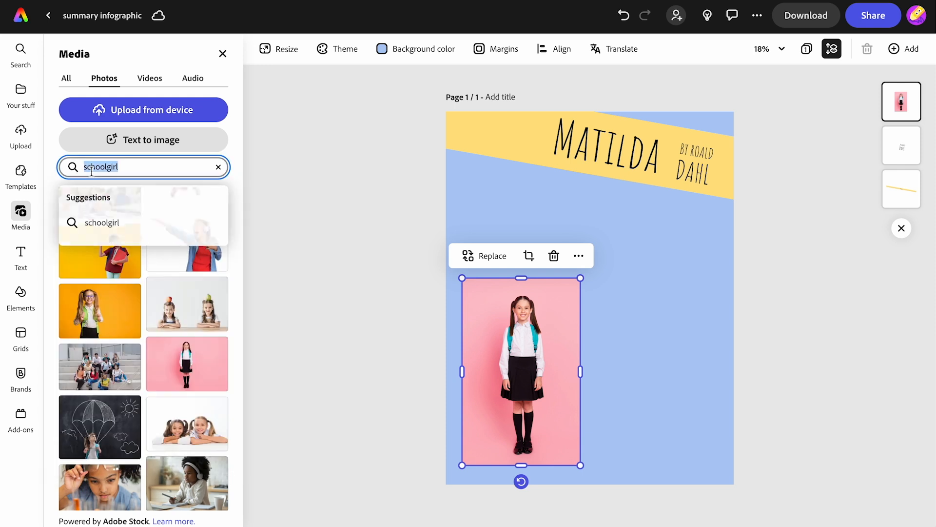
pyautogui.write('newt')
pyautogui.press('Return')
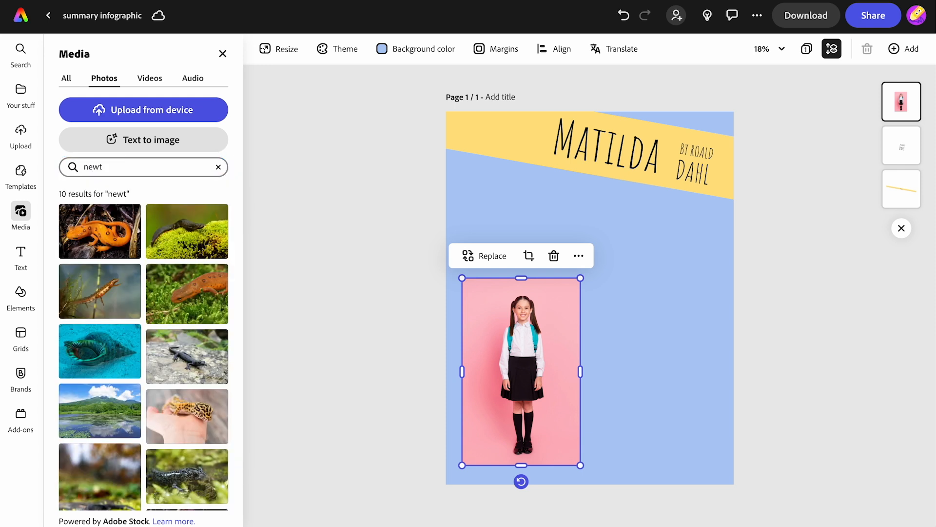
pyautogui.click(89, 233)
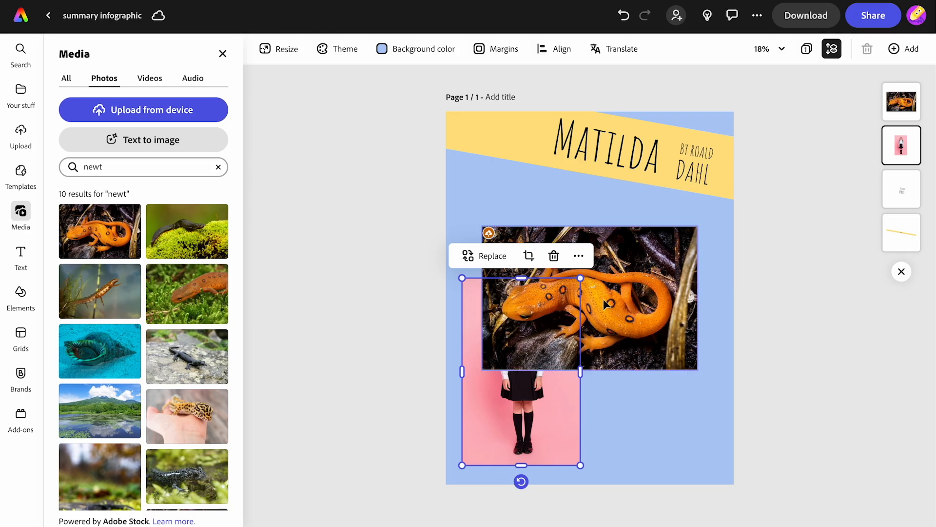
pyautogui.click(622, 296)
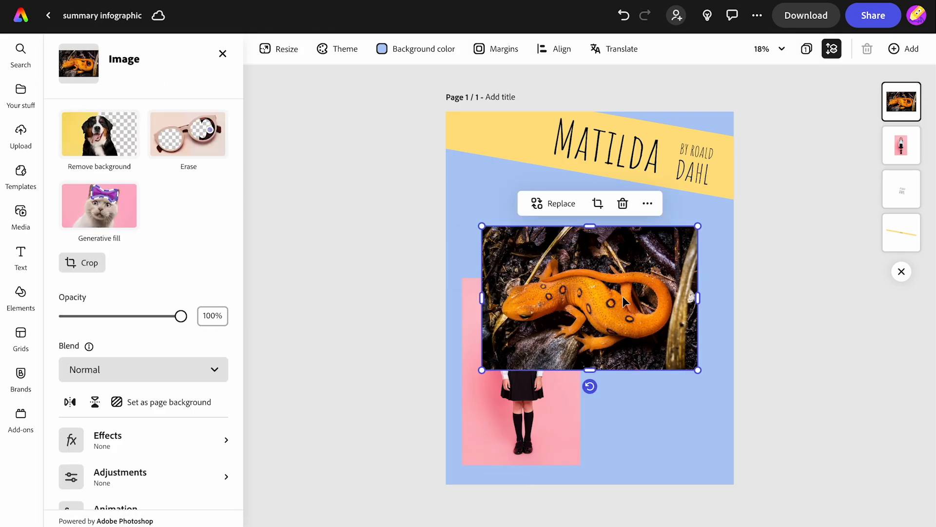
pyautogui.click(92, 138)
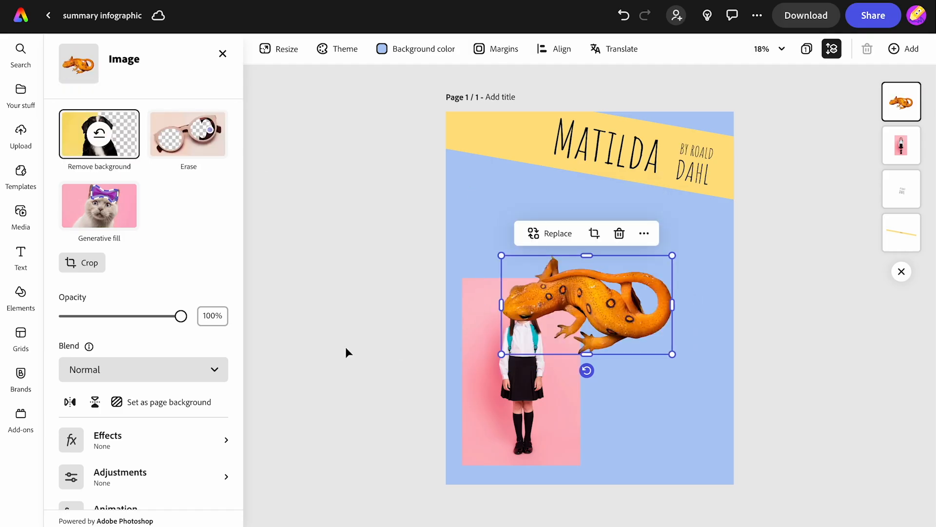
# Step: Mirror the newt image horizontally so it faces the opposite way, keeping it upright
pyautogui.click(95, 407)
pyautogui.click(69, 402)
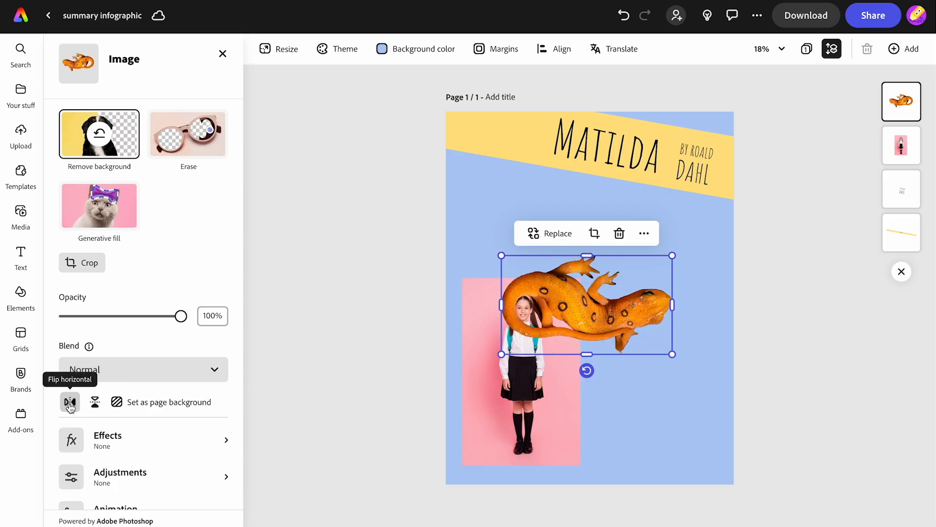
pyautogui.click(95, 401)
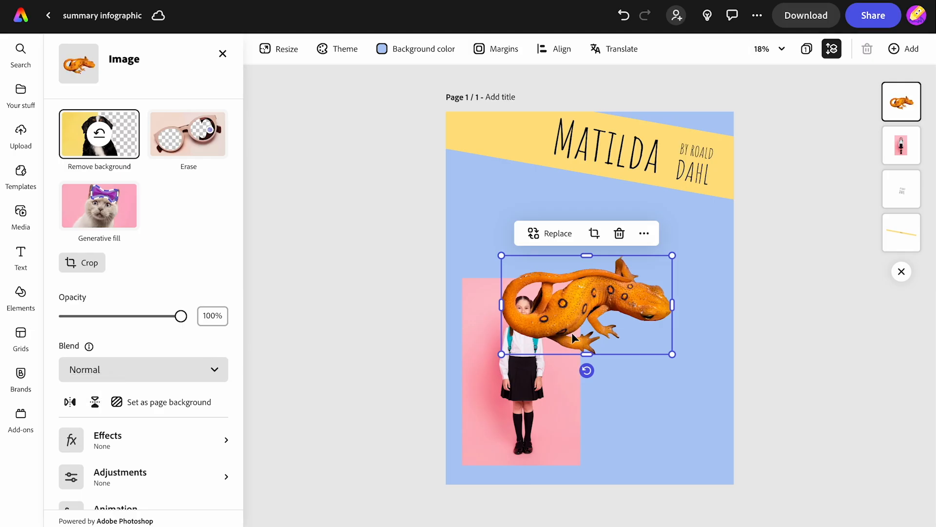
# Step: Shrink the newt, tilt it clockwise to follow the title banner and place it just above the schoolgirl photo
pyautogui.moveTo(590, 329); pyautogui.dragTo(545, 232)
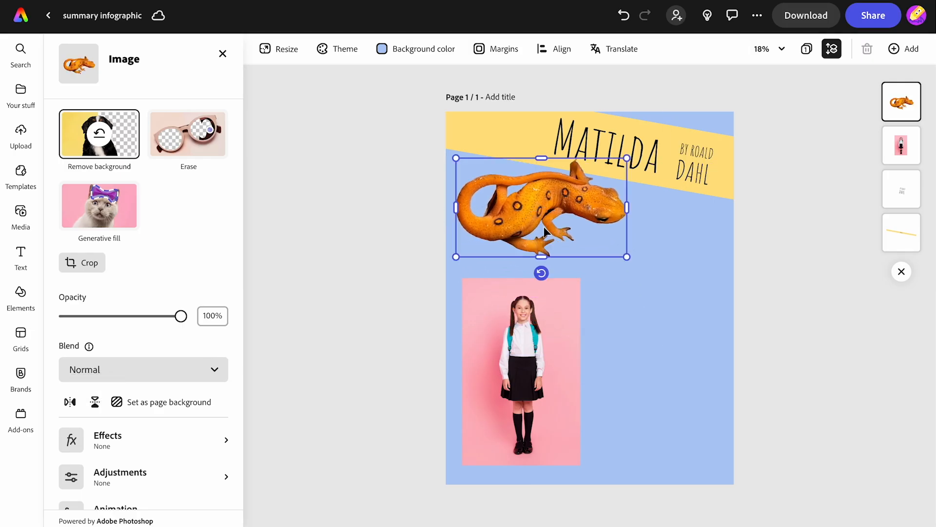
pyautogui.moveTo(626, 258); pyautogui.dragTo(595, 238)
pyautogui.moveTo(525, 253); pyautogui.dragTo(513, 253)
pyautogui.moveTo(536, 210); pyautogui.dragTo(542, 262)
pyautogui.moveTo(607, 225); pyautogui.dragTo(617, 221)
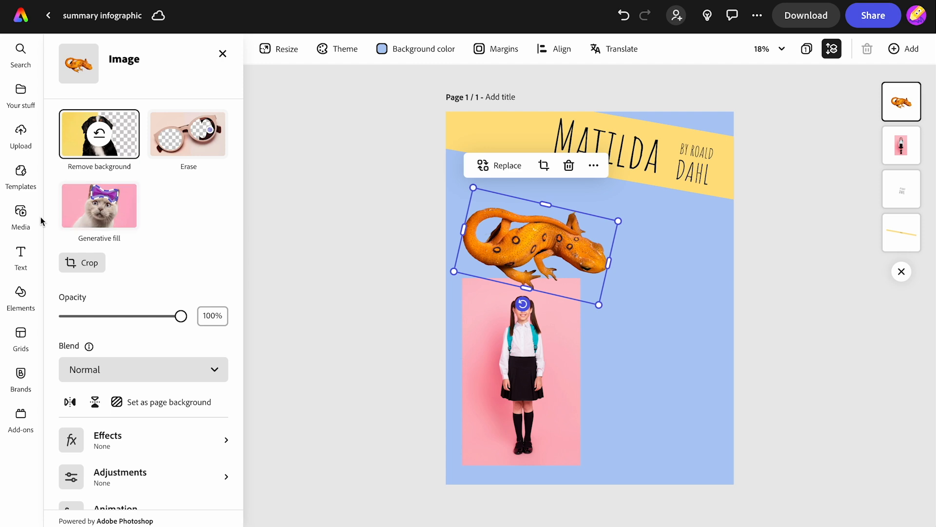
# Step: Search the photos for "classroom" and insert the one with rows of empty desks and black chairs
pyautogui.click(20, 212)
pyautogui.click(82, 171)
pyautogui.doubleClick(86, 168)
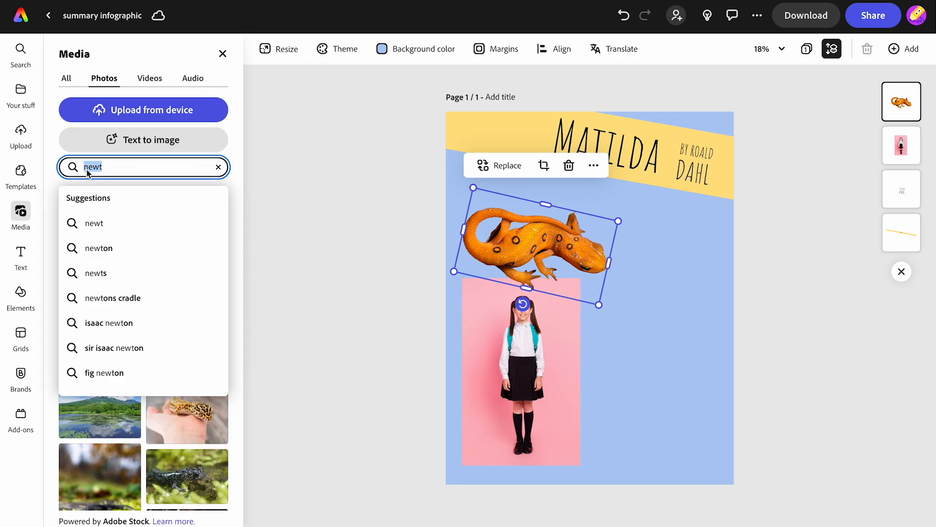
pyautogui.write('clas')
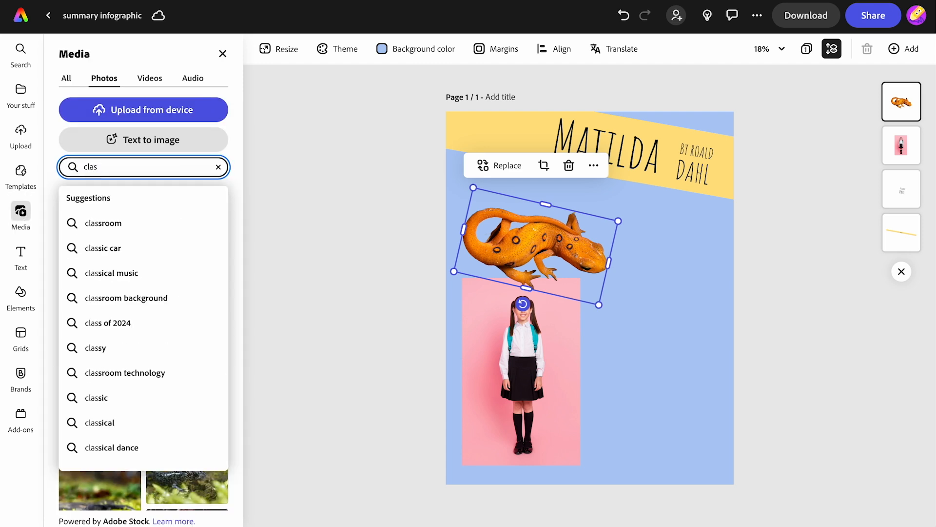
pyautogui.click(115, 223)
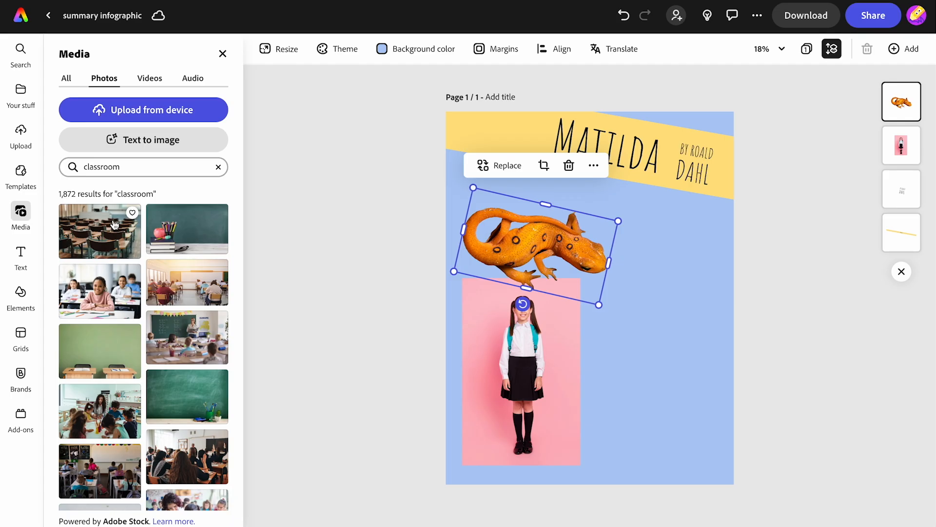
pyautogui.click(89, 237)
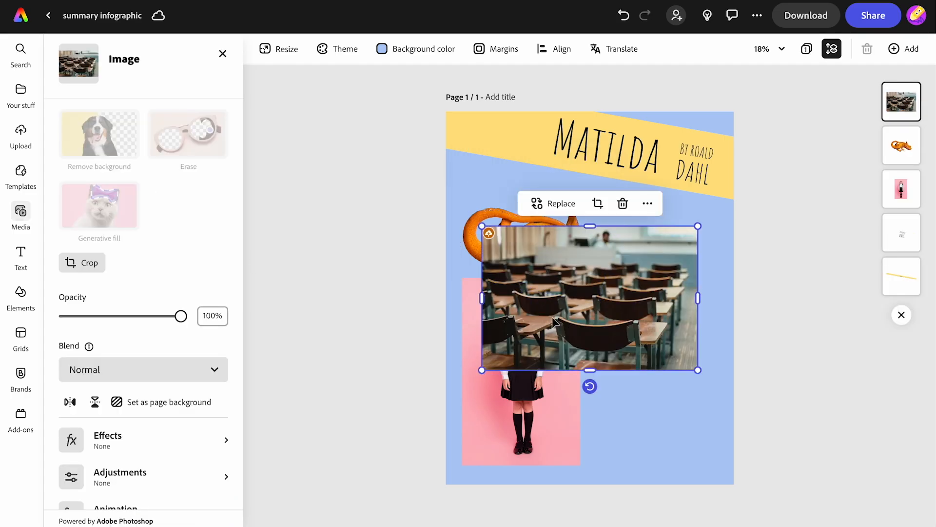
# Step: Shrink the classroom photo, place it below the author text, and layer it behind the newt but above the schoolgirl photo
pyautogui.moveTo(482, 371); pyautogui.dragTo(549, 325)
pyautogui.moveTo(588, 291); pyautogui.dragTo(610, 255)
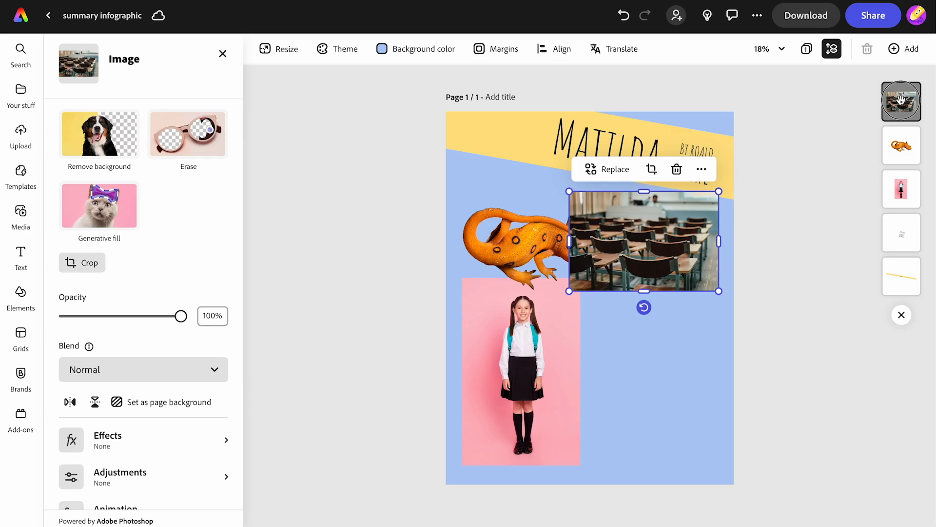
pyautogui.moveTo(902, 100); pyautogui.dragTo(903, 191)
pyautogui.click(764, 321)
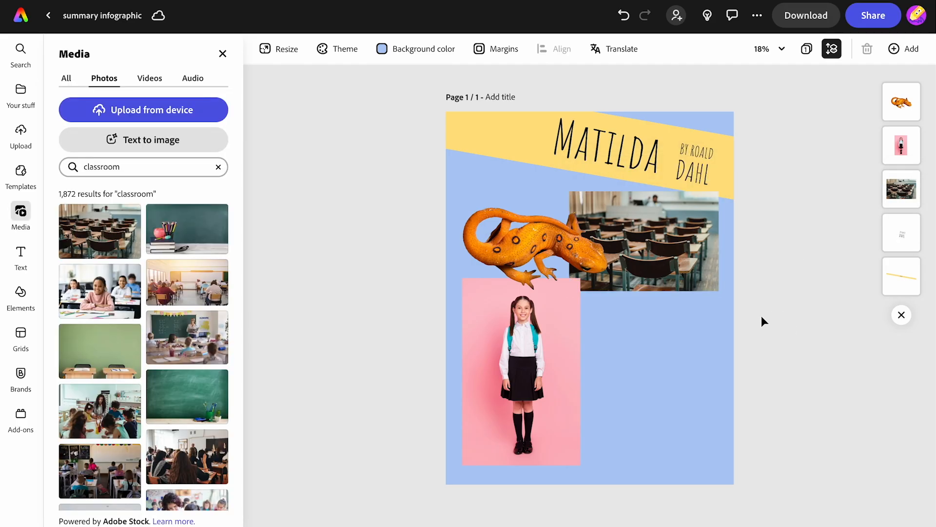
pyautogui.moveTo(902, 146); pyautogui.dragTo(910, 204)
pyautogui.click(403, 275)
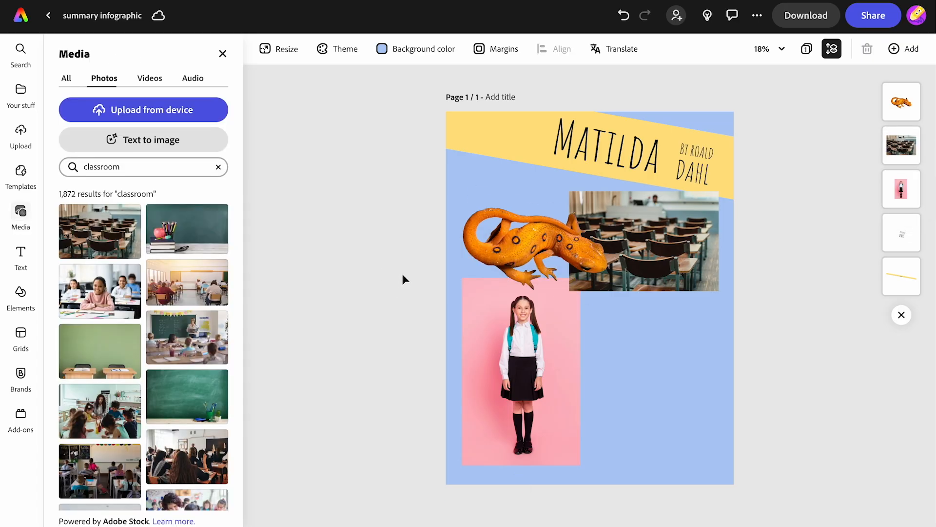
# Step: Search the photos for "lined paper" and insert the crumpled white lined sheet
pyautogui.click(89, 168)
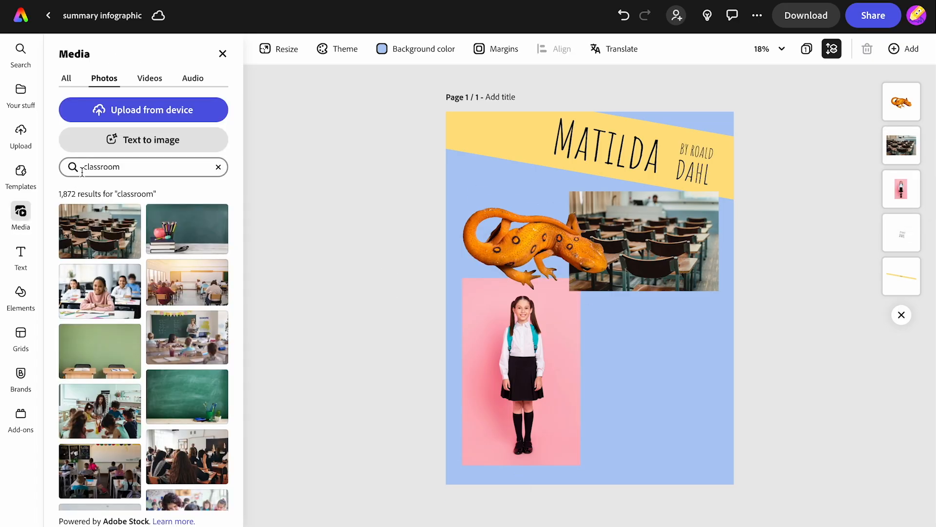
pyautogui.write('lined ppa')
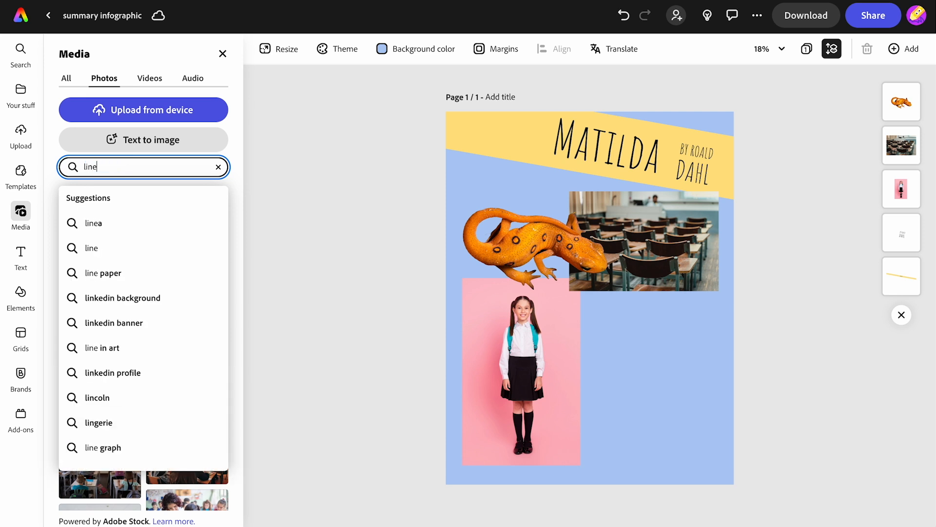
pyautogui.press('BackSpace')
pyautogui.press('BackSpace')
pyautogui.write('aper')
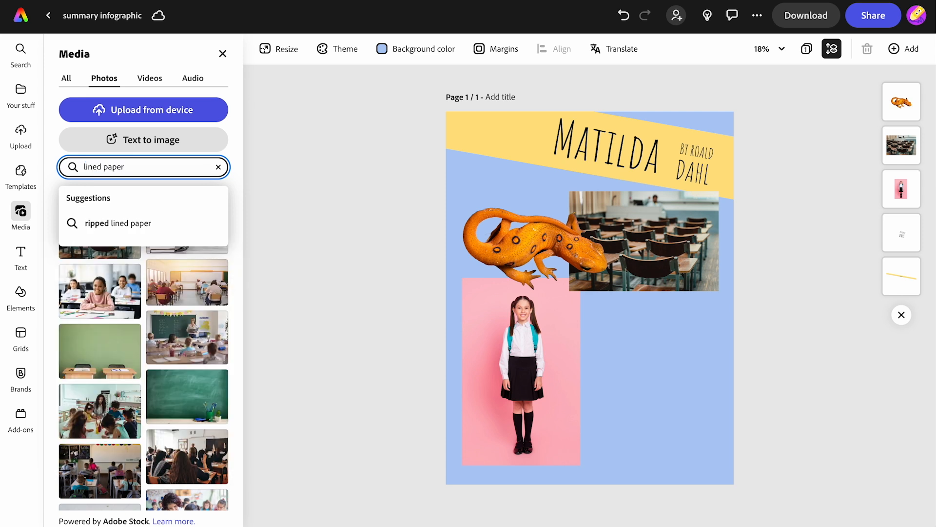
pyautogui.press('Return')
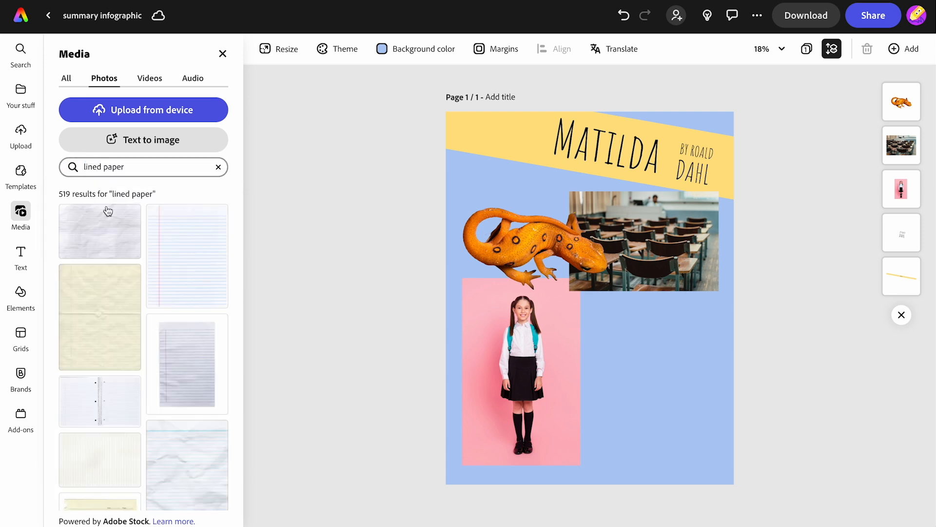
pyautogui.click(94, 230)
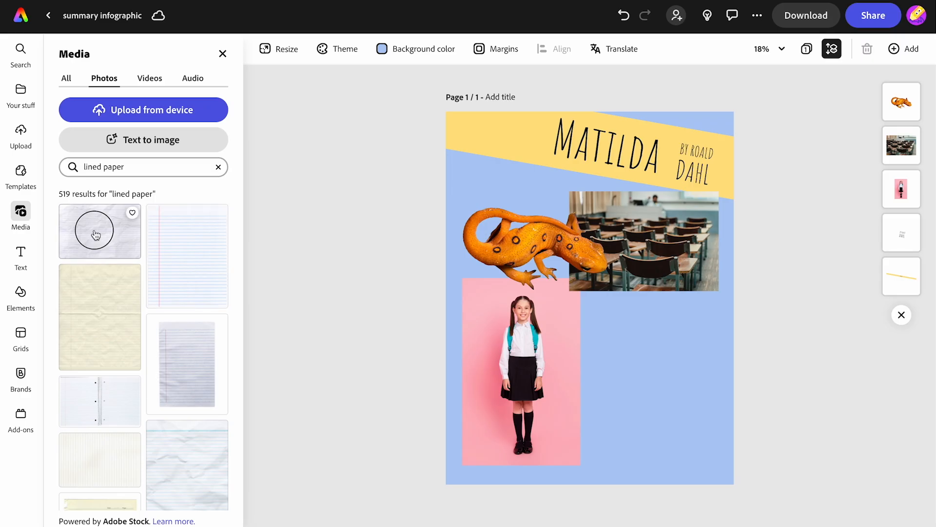
# Step: Crop the lined paper to a near-square, tilt it slightly clockwise and place it below the classroom photo, beside the schoolgirl
pyautogui.moveTo(590, 386); pyautogui.dragTo(566, 384)
pyautogui.moveTo(579, 349); pyautogui.dragTo(626, 429)
pyautogui.moveTo(531, 350); pyautogui.dragTo(581, 369)
pyautogui.moveTo(740, 410); pyautogui.dragTo(713, 403)
pyautogui.click(653, 386)
pyautogui.moveTo(623, 469); pyautogui.dragTo(633, 464)
pyautogui.moveTo(648, 429); pyautogui.dragTo(646, 418)
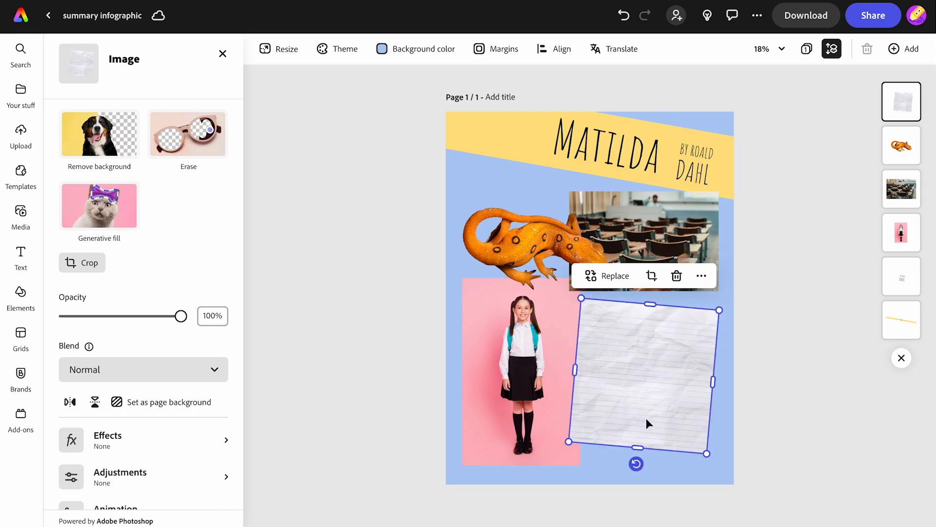
pyautogui.click(374, 326)
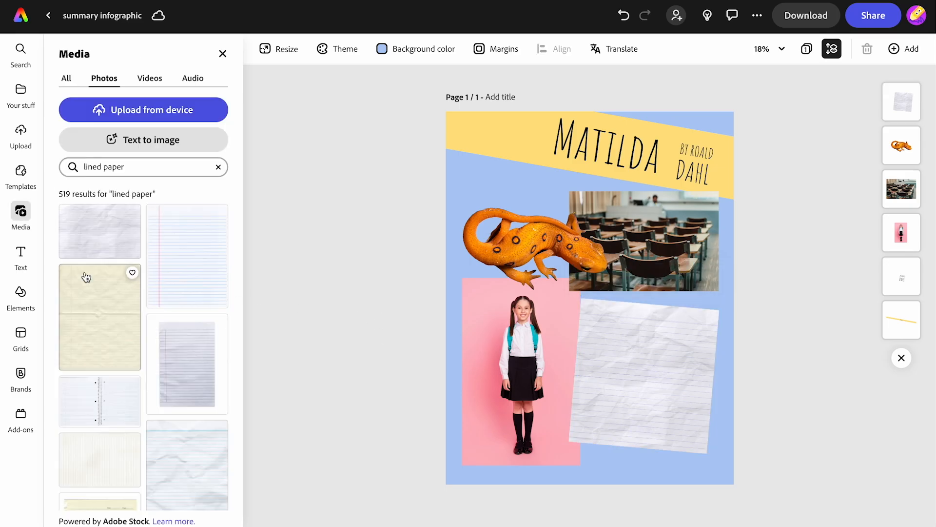
# Step: Add a text box and paste the quote "Children are not so serious as grown-ups and they love to laugh"
pyautogui.click(21, 258)
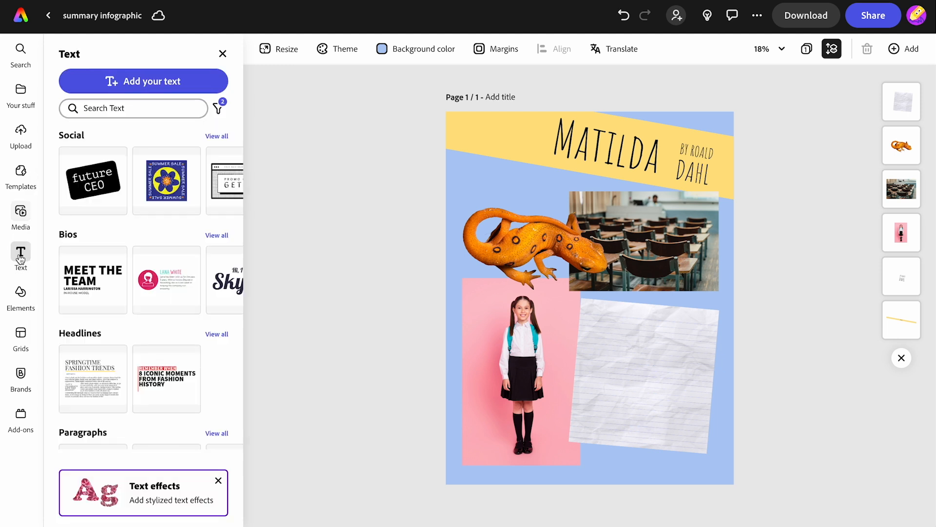
pyautogui.click(113, 83)
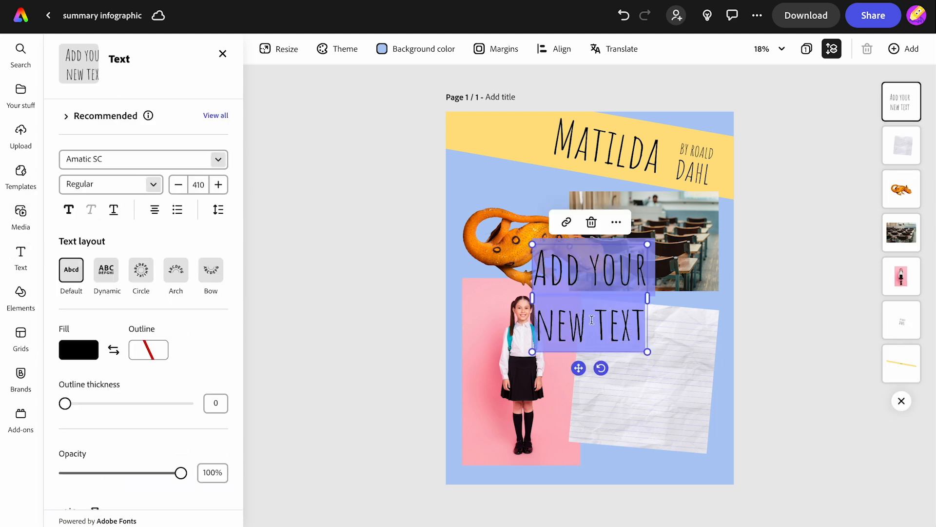
pyautogui.write('"Children are not so serious as grown-ups and they love to laugh"')
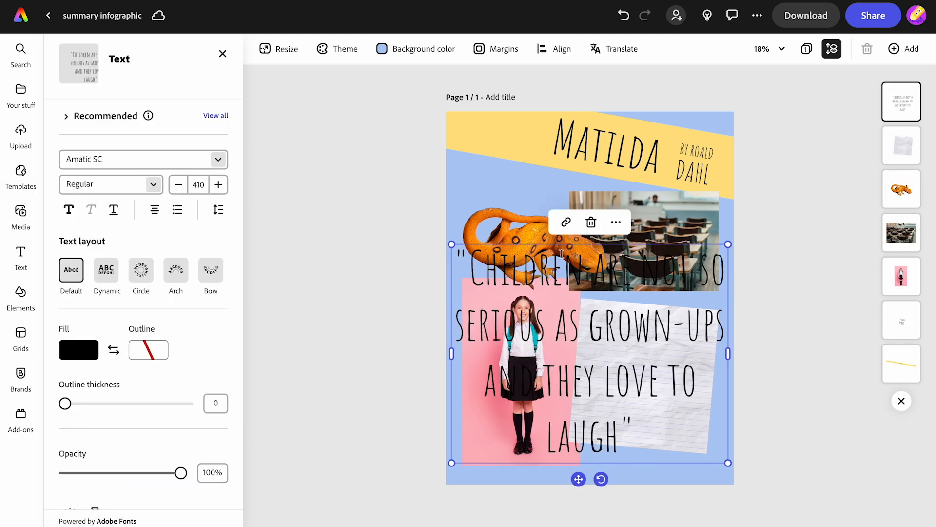
# Step: Shrink the quote text to size 177 and place it on the lined paper, tilted to match the sheet
pyautogui.moveTo(453, 252); pyautogui.dragTo(610, 344)
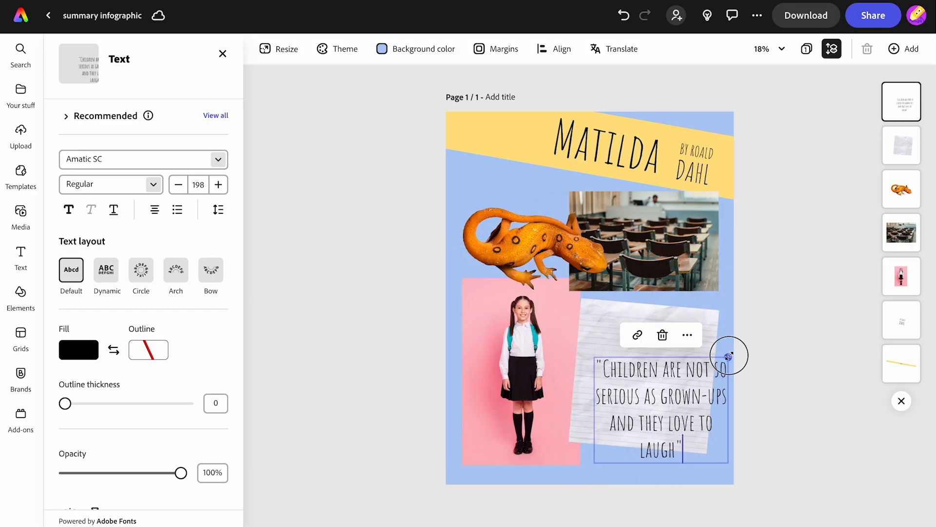
pyautogui.moveTo(728, 357); pyautogui.dragTo(713, 369)
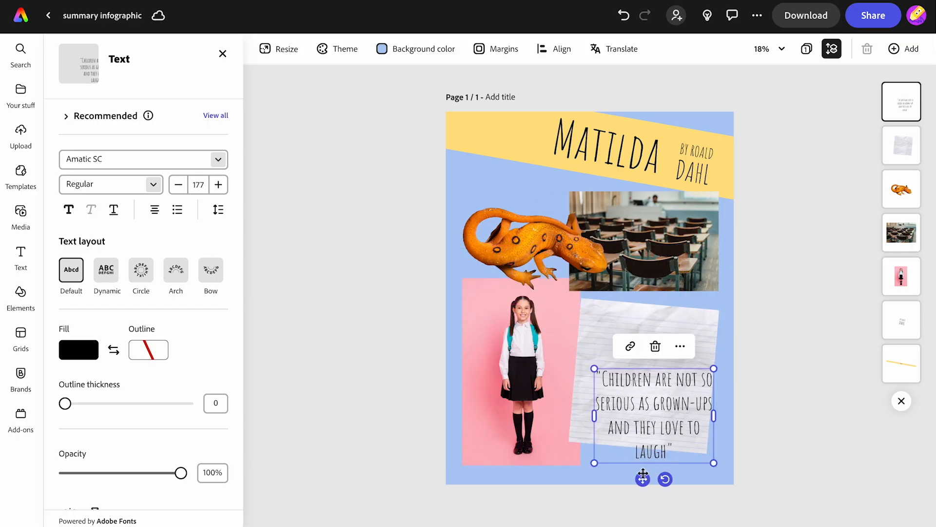
pyautogui.moveTo(642, 479); pyautogui.dragTo(628, 434)
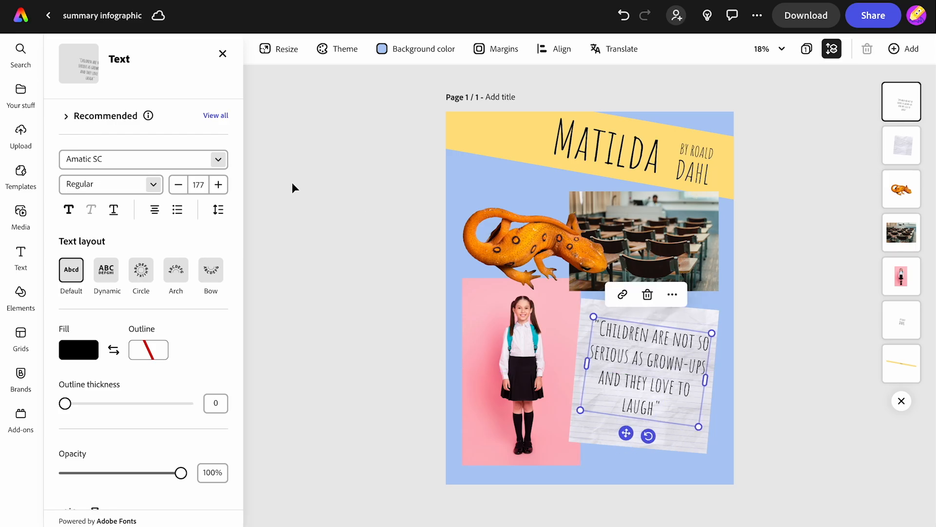
# Step: Search the fonts for "handwr" and set the quote in Adobe Handwriting, style Frank
pyautogui.click(216, 116)
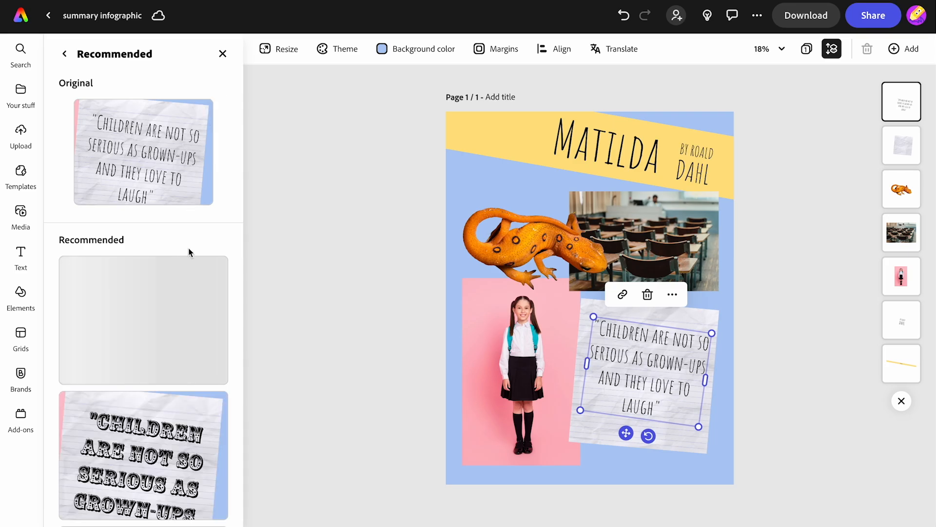
pyautogui.click(64, 54)
pyautogui.click(99, 160)
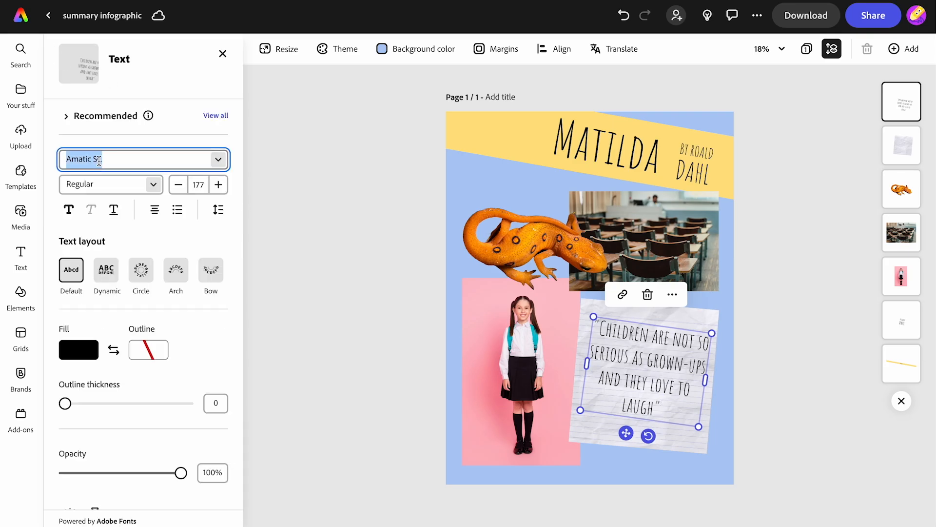
pyautogui.write('handwr')
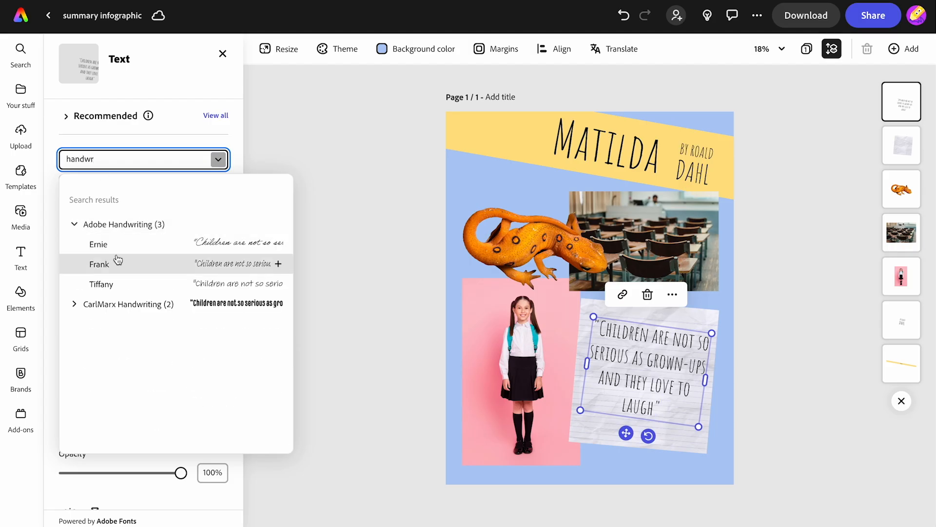
pyautogui.click(108, 264)
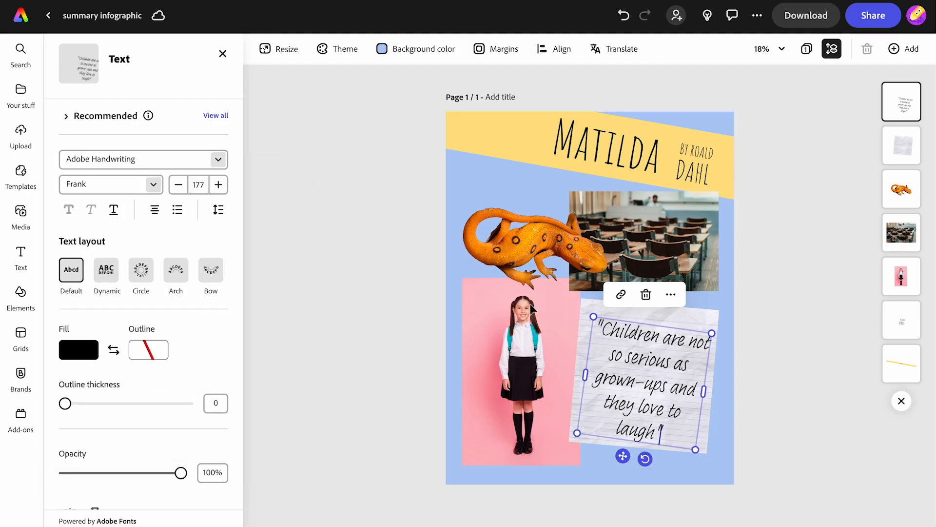
# Step: Reduce the quote to size 158, widen its text box to wrap over four lines and reposition it on the paper
pyautogui.moveTo(695, 449); pyautogui.dragTo(685, 436)
pyautogui.moveTo(692, 382); pyautogui.dragTo(704, 382)
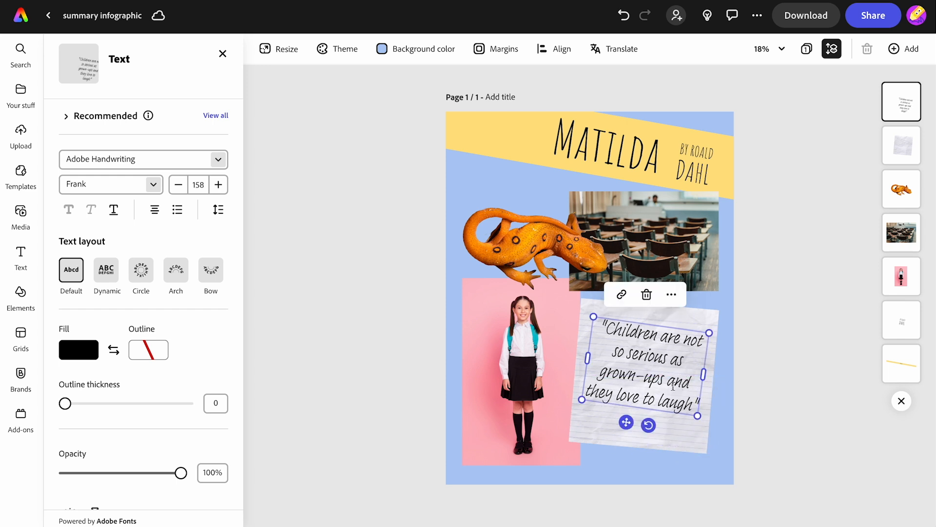
pyautogui.moveTo(626, 421); pyautogui.dragTo(625, 420)
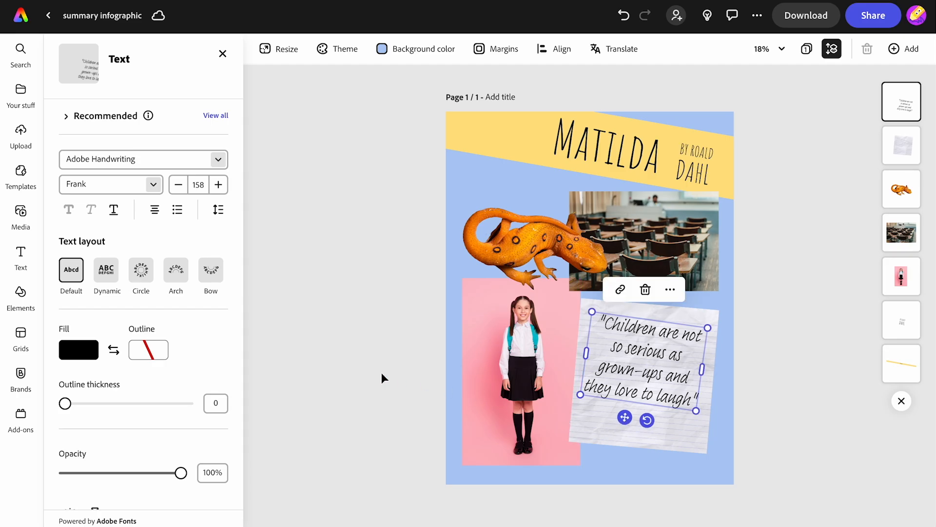
# Step: Add the text "important object" in Adobe Handwriting Tiffany at size 123 and place it above the newt
pyautogui.click(21, 252)
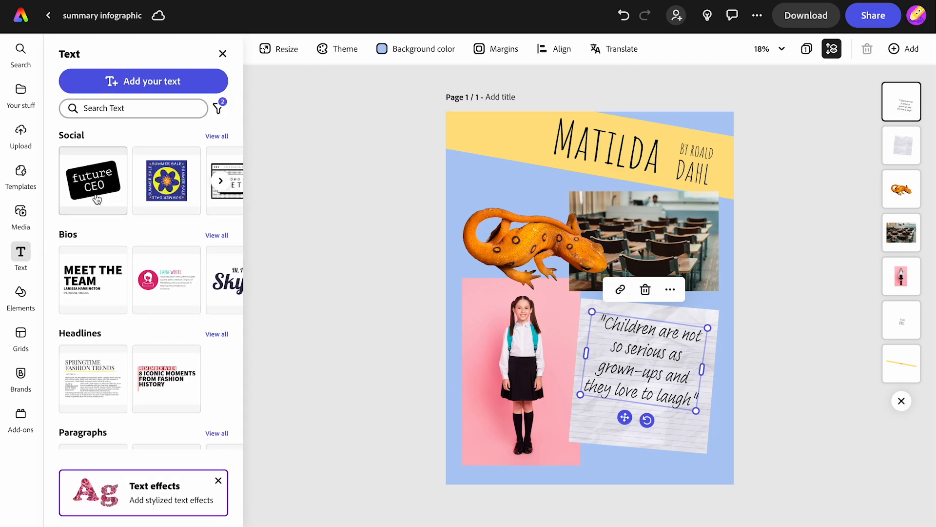
pyautogui.click(139, 89)
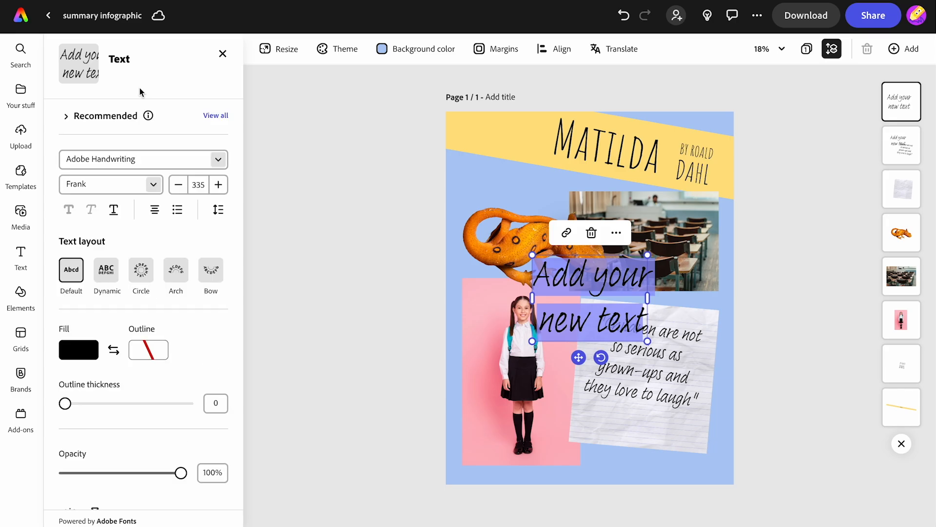
pyautogui.write('important object')
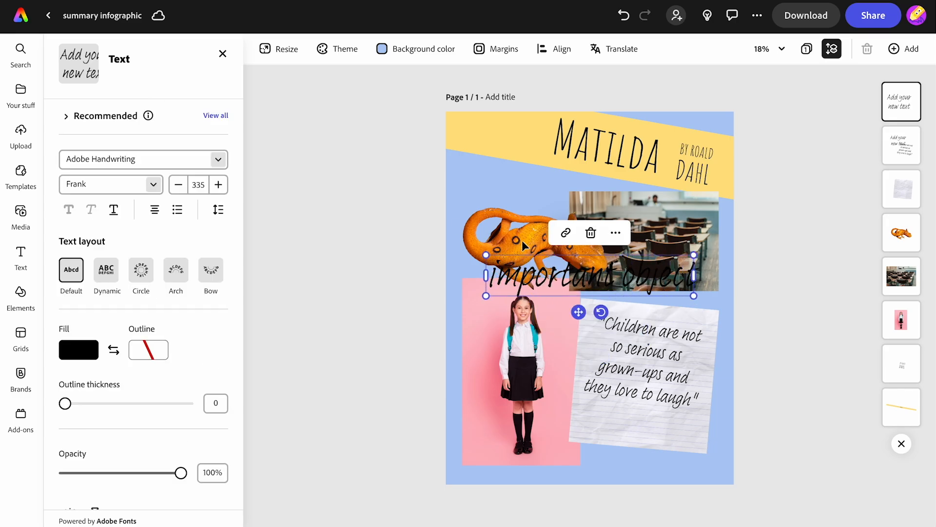
pyautogui.click(151, 185)
pyautogui.click(136, 248)
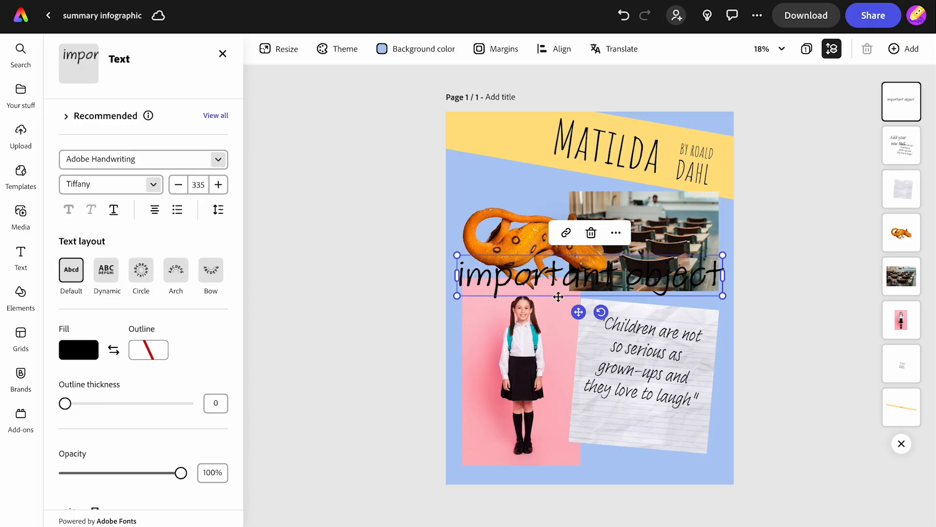
pyautogui.moveTo(723, 295); pyautogui.dragTo(496, 204)
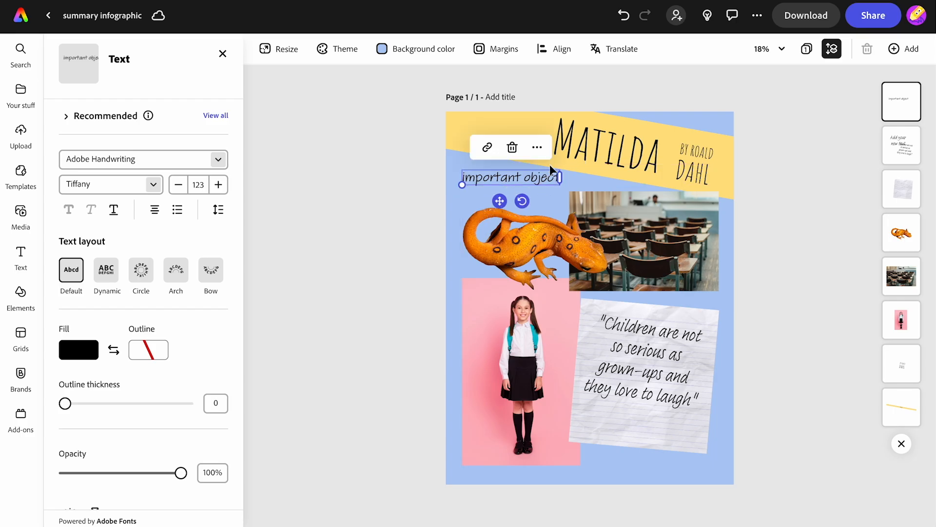
# Step: Duplicate the "important object" label, move the copy to the foot of the girl photo and reword it as "main character"
pyautogui.click(537, 147)
pyautogui.click(571, 221)
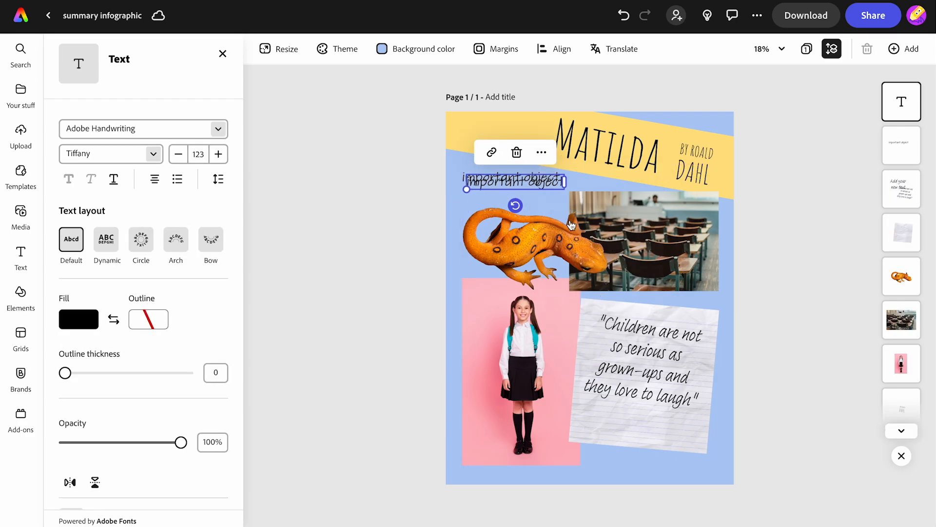
pyautogui.moveTo(492, 206); pyautogui.dragTo(497, 488)
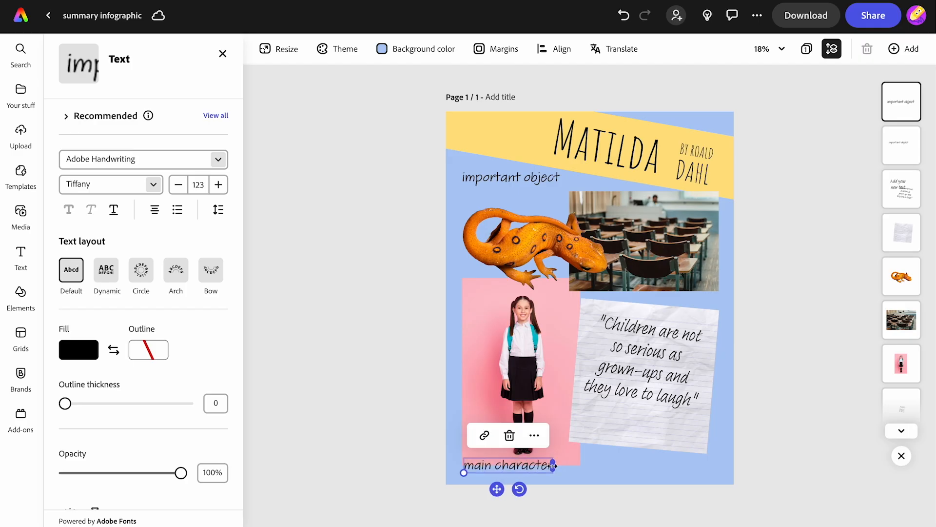
# Step: Duplicate the "main character" label, place the copy below the lined paper and reword it as "my favourite quotation"
pyautogui.click(535, 436)
pyautogui.click(573, 296)
pyautogui.moveTo(501, 469); pyautogui.dragTo(668, 271)
pyautogui.doubleClick(636, 469)
pyautogui.write('favourite quotation')
pyautogui.click(588, 467)
pyautogui.write('my')
# Step: Duplicate the quotation label, place the copy over the lower part of the classroom photo and reword it as "key location"
pyautogui.click(670, 438)
pyautogui.click(710, 299)
pyautogui.doubleClick(668, 271)
pyautogui.write('key location')
pyautogui.click(377, 274)
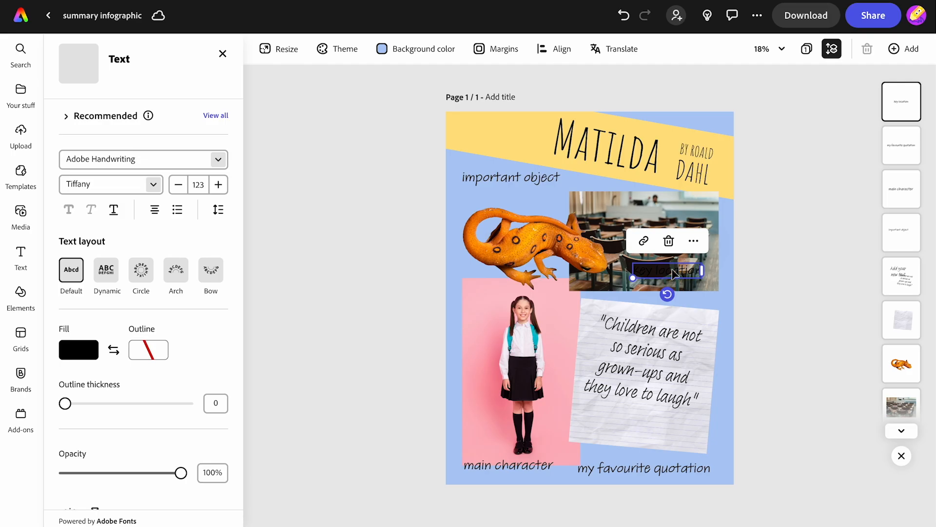
# Step: Give the "key location" label a white shadow in the Smooth style
pyautogui.scroll(-4, 185, 361)
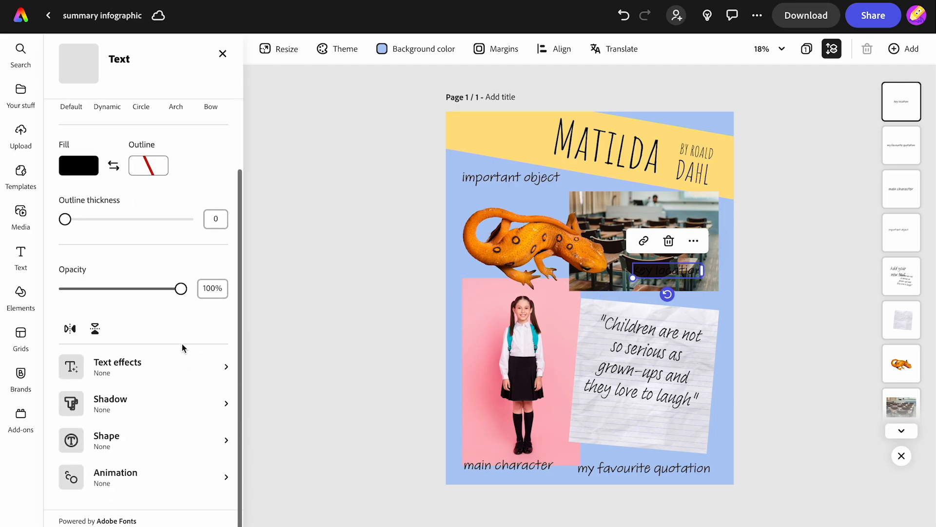
pyautogui.click(124, 405)
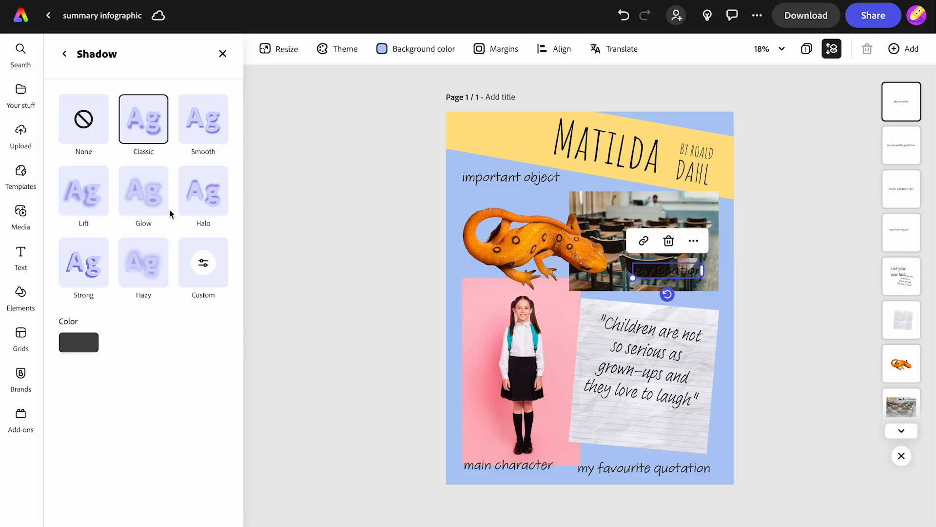
pyautogui.click(84, 340)
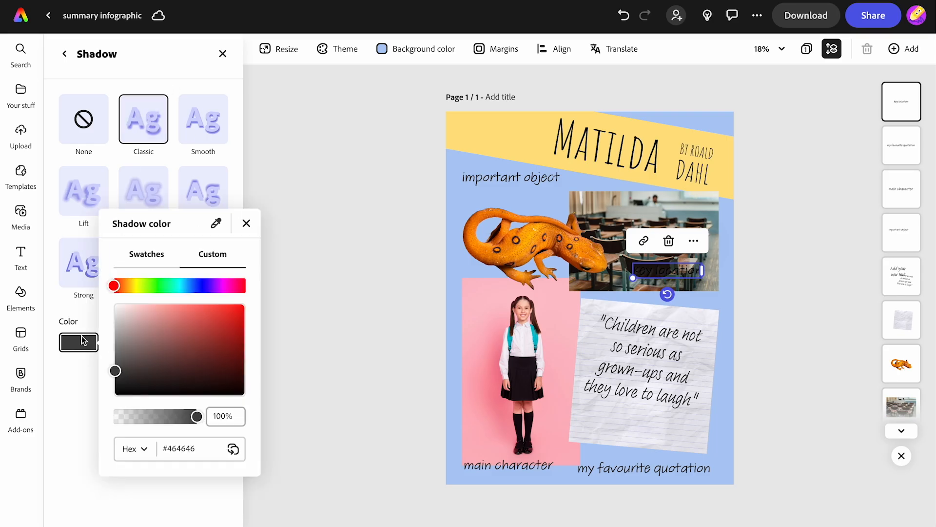
pyautogui.moveTo(111, 373); pyautogui.dragTo(109, 298)
pyautogui.click(198, 129)
pyautogui.click(201, 128)
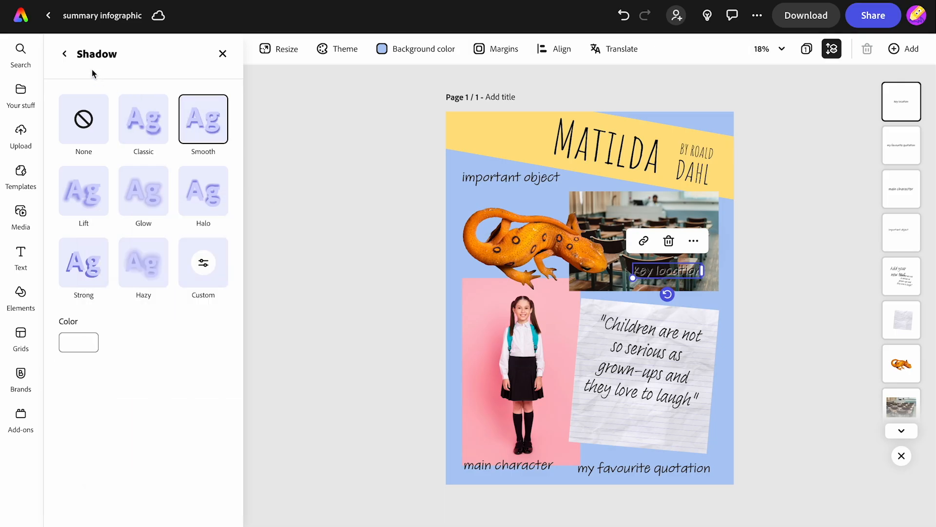
pyautogui.click(64, 55)
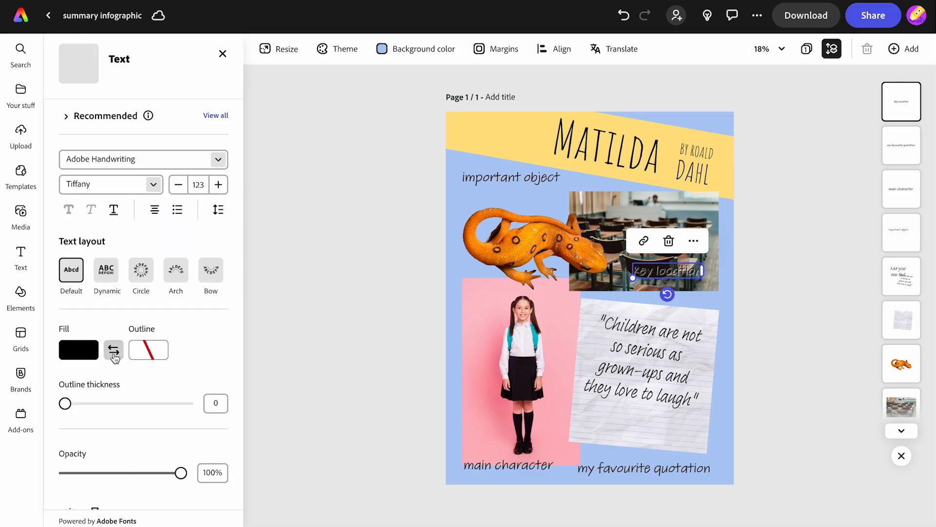
# Step: Add a white outline (#FFFFFF) to the "key location" label and deselect it
pyautogui.click(147, 350)
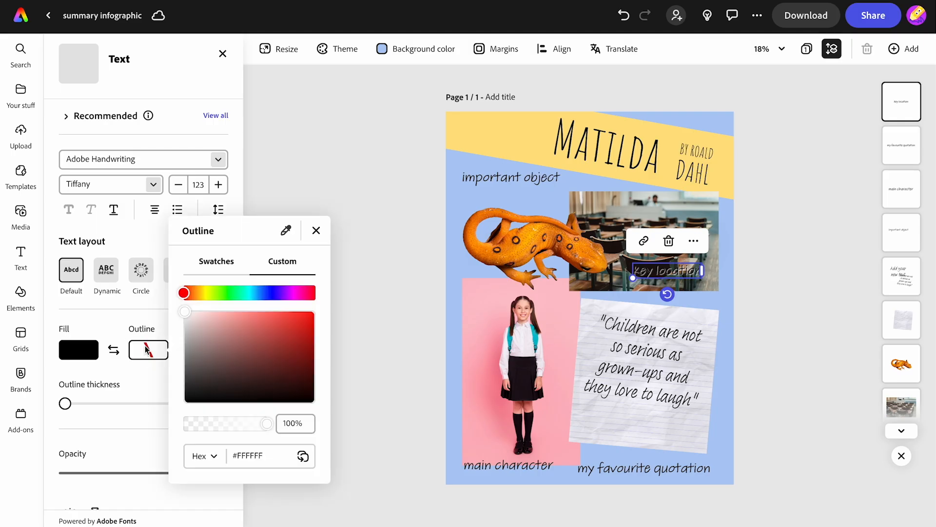
pyautogui.click(184, 315)
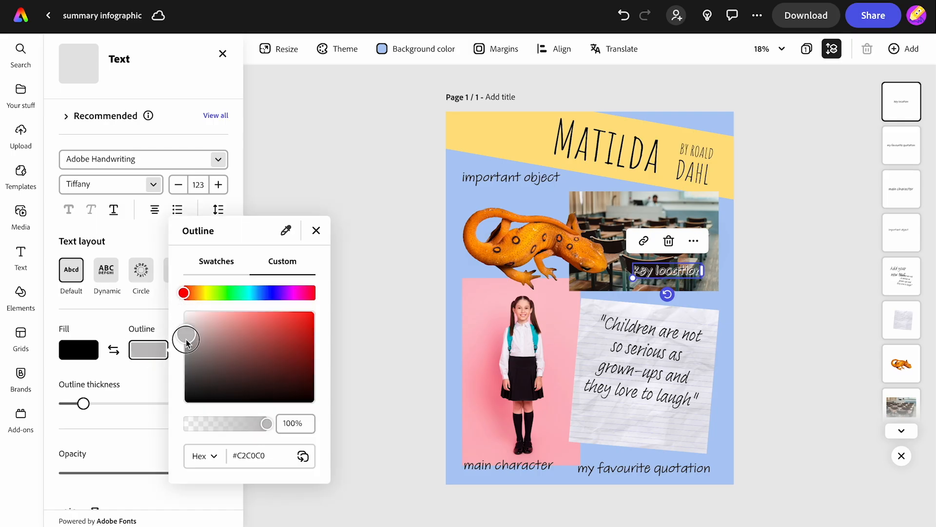
pyautogui.click(370, 312)
pyautogui.click(370, 310)
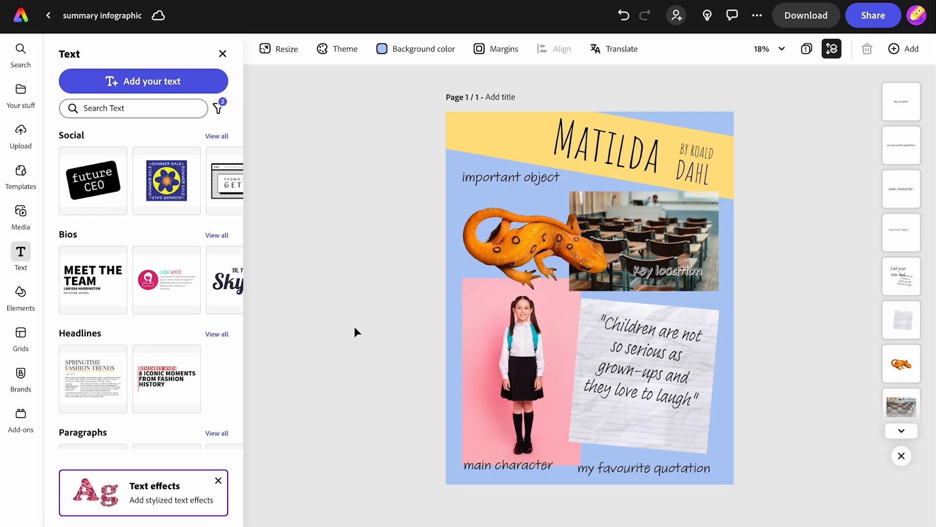
# Step: Search the elements library for "arrow" and show all matching design assets
pyautogui.click(20, 292)
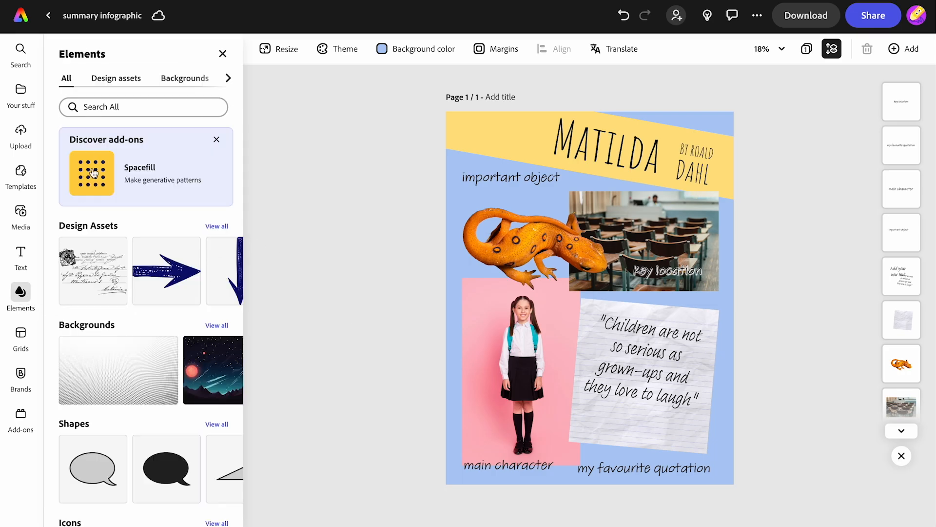
pyautogui.click(88, 105)
pyautogui.write('arrow')
pyautogui.press('Return')
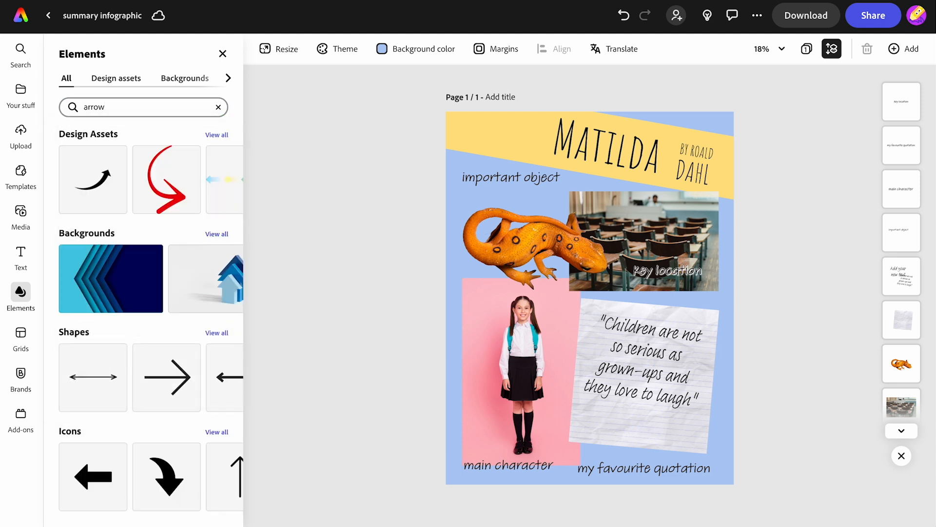
pyautogui.click(214, 135)
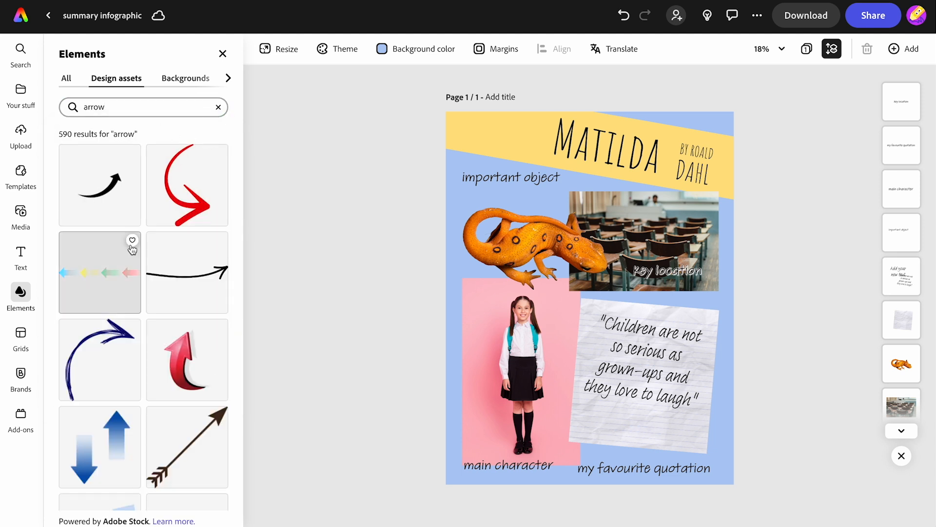
# Step: Add four black hand-drawn arrows to the page: a slightly curved one, a wavy looped one, a downward looped one and an arched one
pyautogui.click(186, 289)
pyautogui.scroll(-10, 187, 288)
pyautogui.click(188, 275)
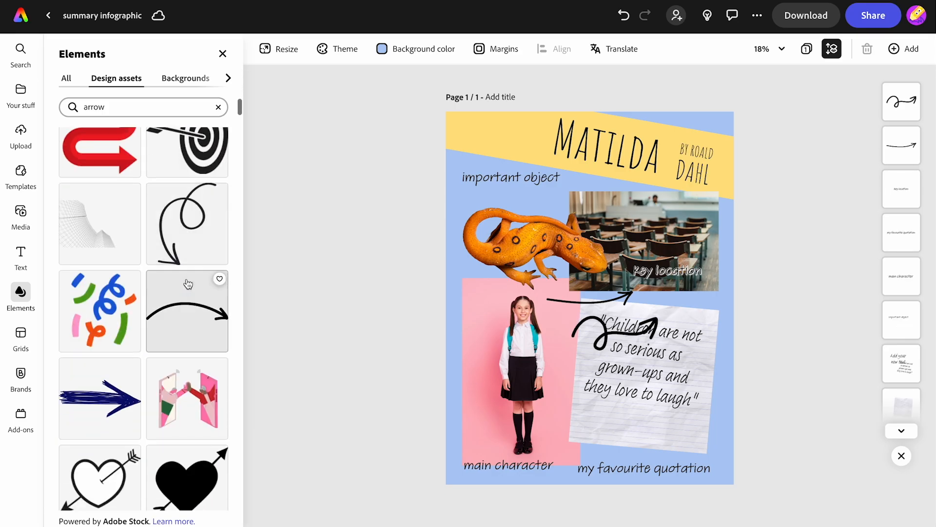
pyautogui.click(188, 251)
pyautogui.click(177, 317)
# Step: Rotate and shrink the wavy looped arrow so it points from the "important object" label down to the newt
pyautogui.moveTo(617, 334); pyautogui.dragTo(550, 203)
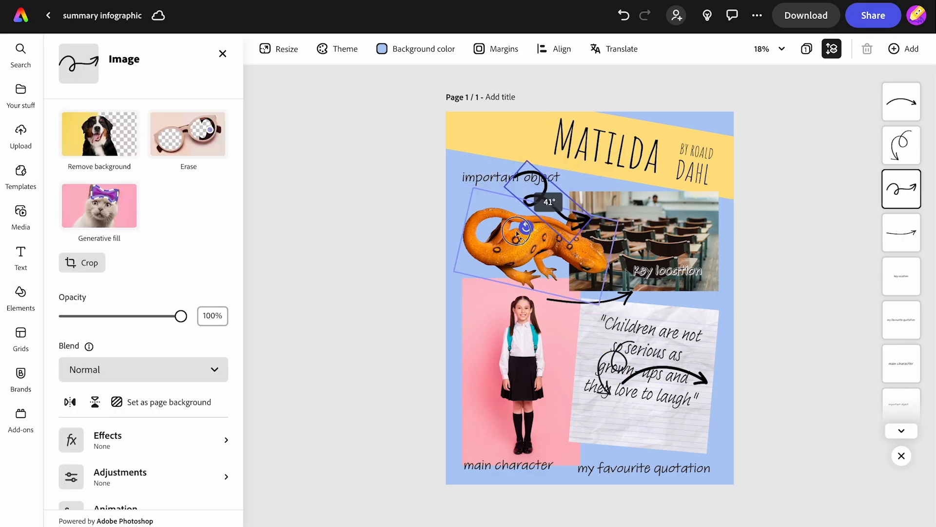
pyautogui.moveTo(549, 236); pyautogui.dragTo(493, 229)
pyautogui.moveTo(513, 172)
pyautogui.mouseDown()
pyautogui.moveTo(547, 199)
pyautogui.moveTo(541, 210)
pyautogui.moveTo(566, 198)
pyautogui.moveTo(560, 192)
pyautogui.moveTo(545, 205)
pyautogui.mouseUp()
# Step: Move, rotate and flip the slightly curved arrow so it points from the "main character" label up to the girl
pyautogui.moveTo(588, 305); pyautogui.dragTo(501, 451)
pyautogui.moveTo(504, 469); pyautogui.dragTo(460, 387)
pyautogui.click(69, 402)
pyautogui.moveTo(474, 394); pyautogui.dragTo(473, 415)
# Step: Rotate and position the other looped arrow from the "my favourite quotation" label to the quote, and delete the spare arched arrow
pyautogui.moveTo(615, 372); pyautogui.dragTo(642, 435)
pyautogui.moveTo(642, 473); pyautogui.dragTo(608, 408)
pyautogui.moveTo(637, 431); pyautogui.dragTo(683, 398)
pyautogui.click(668, 370)
pyautogui.press('Delete')
pyautogui.click(723, 434)
pyautogui.click(769, 374)
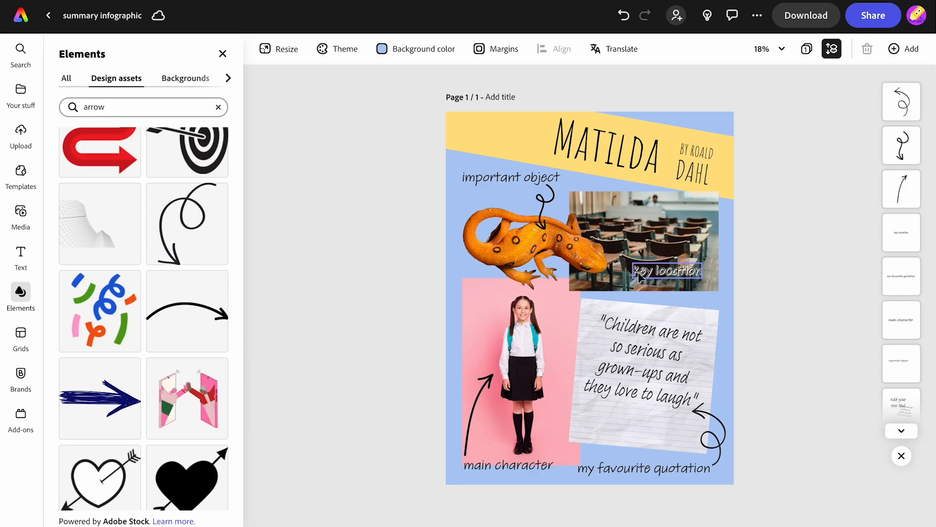
# Step: Create a view-only share link for the infographic and copy it
pyautogui.click(877, 10)
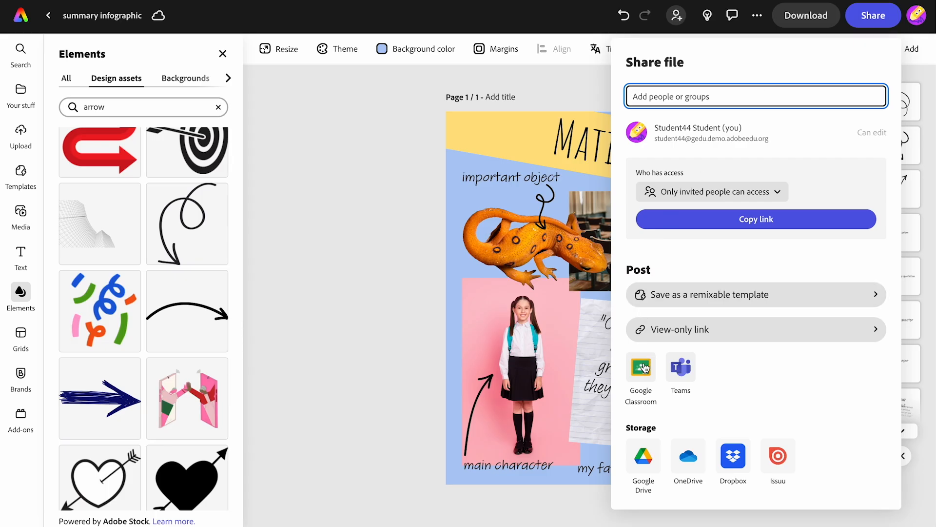
pyautogui.click(688, 330)
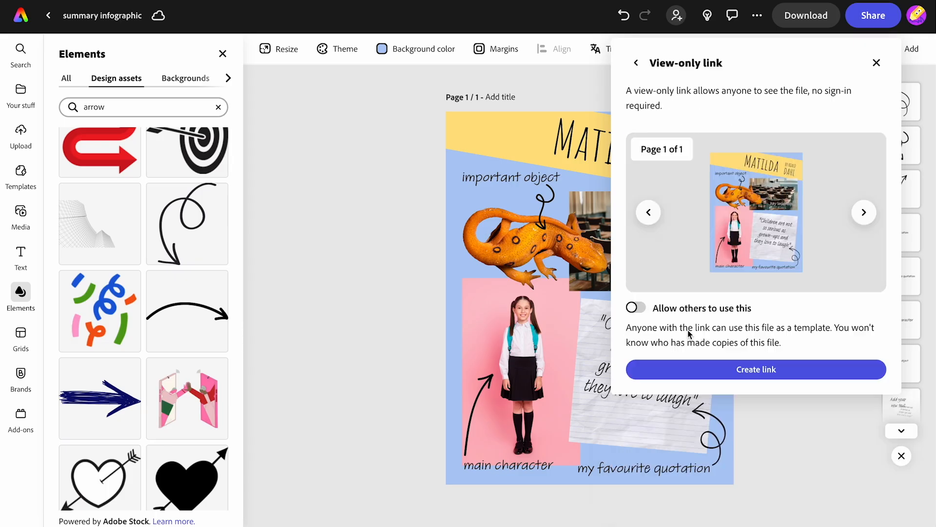
pyautogui.click(741, 369)
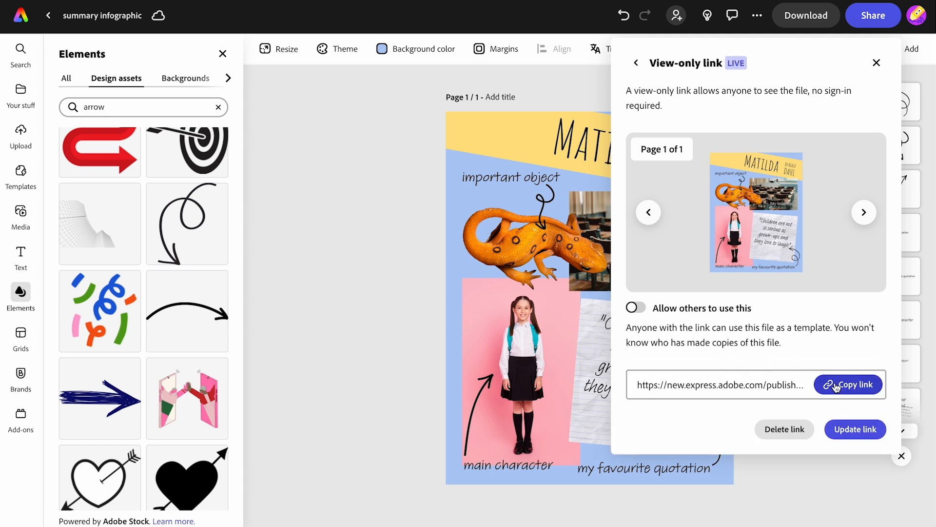
pyautogui.click(836, 387)
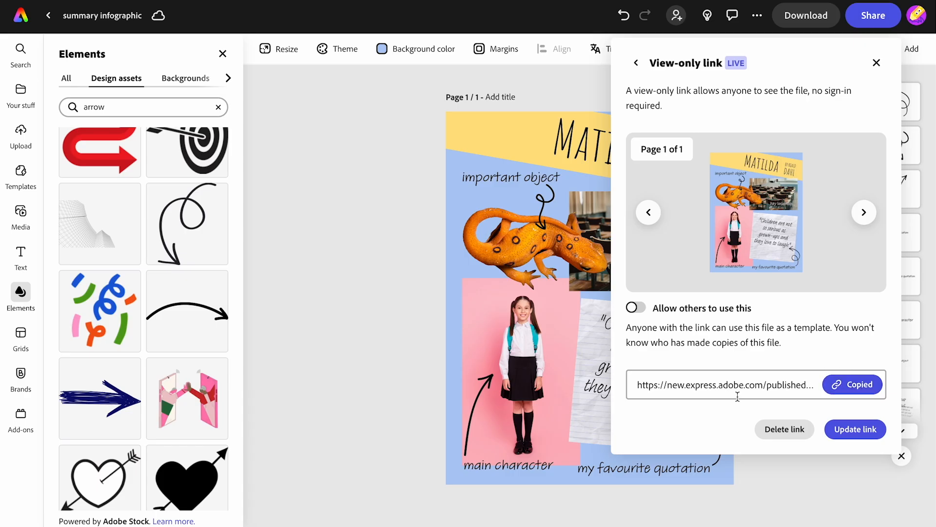